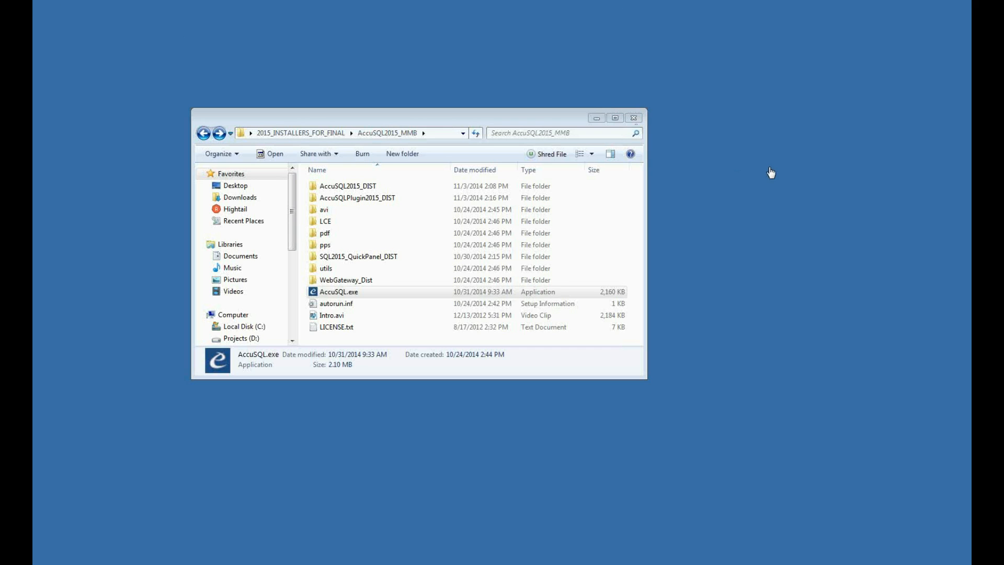
# View the installer files inside the AccuSQLPlugin2015_DIST folder and return to the AccuSQL2015_MMB folder.
pyautogui.click(362, 296)
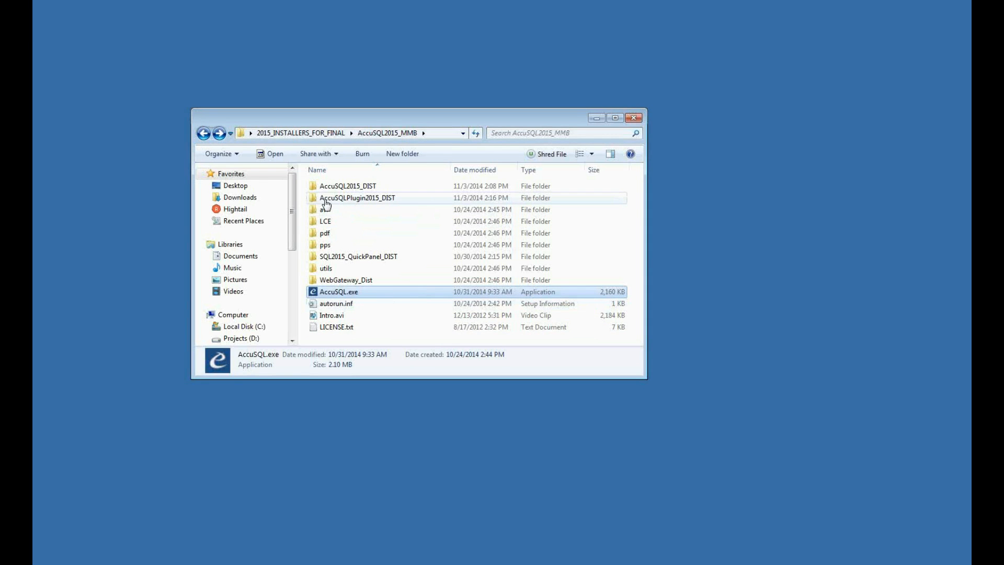
pyautogui.doubleClick(387, 199)
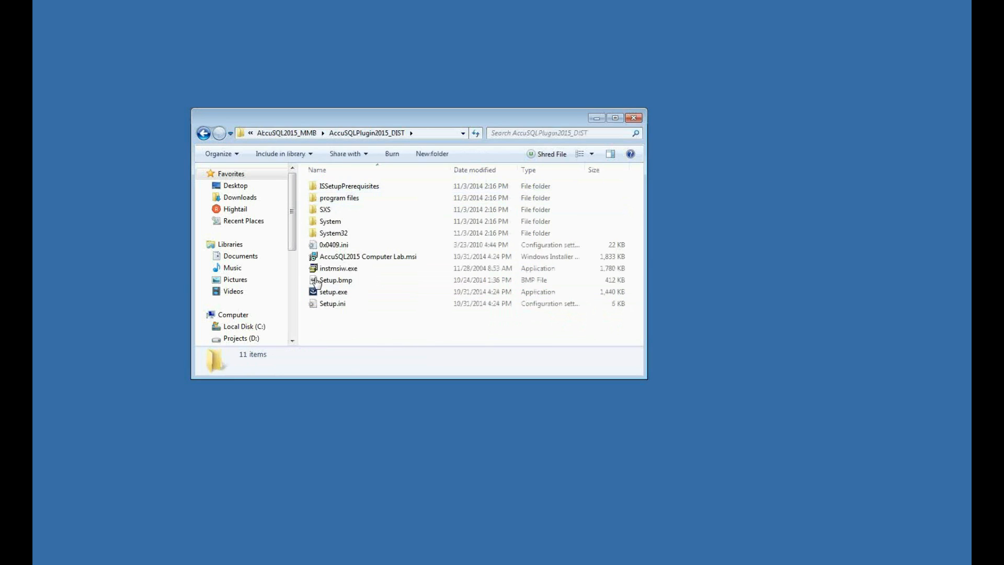
pyautogui.click(203, 132)
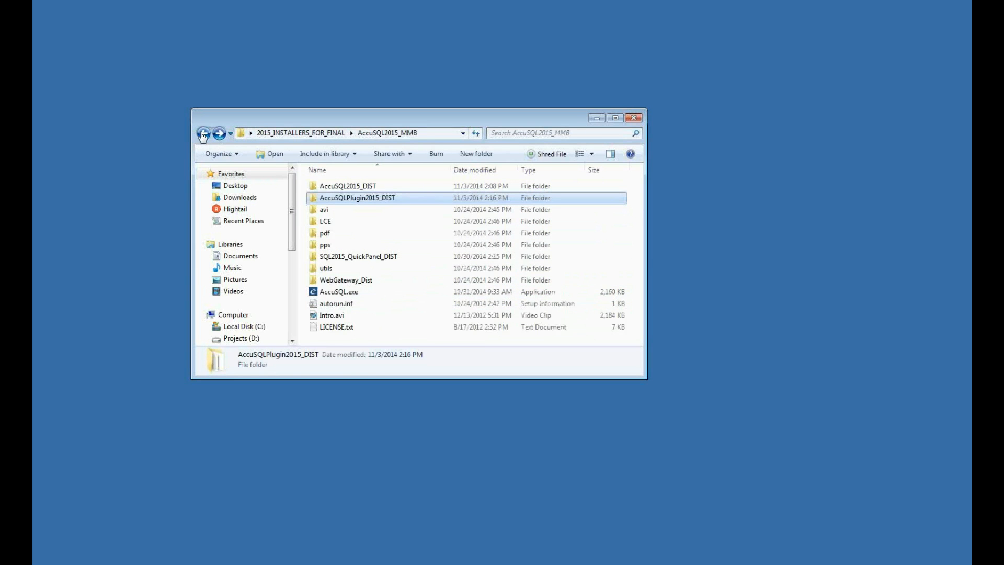
# Launch AccuSQL.exe and run the Computer Lab installer from the ComputerLab plug-in page.
pyautogui.doubleClick(360, 293)
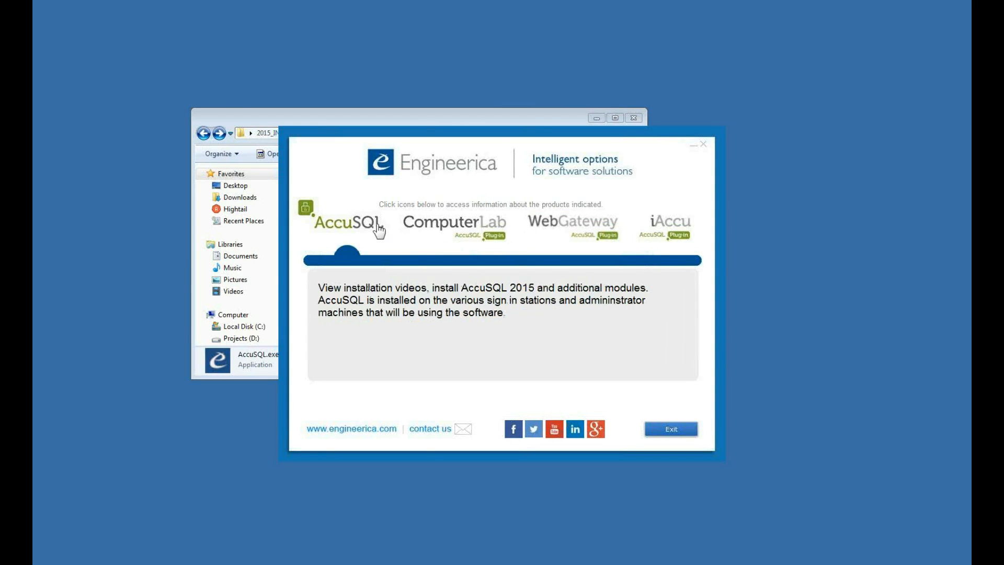
pyautogui.moveTo(657, 229)
pyautogui.moveTo(450, 230)
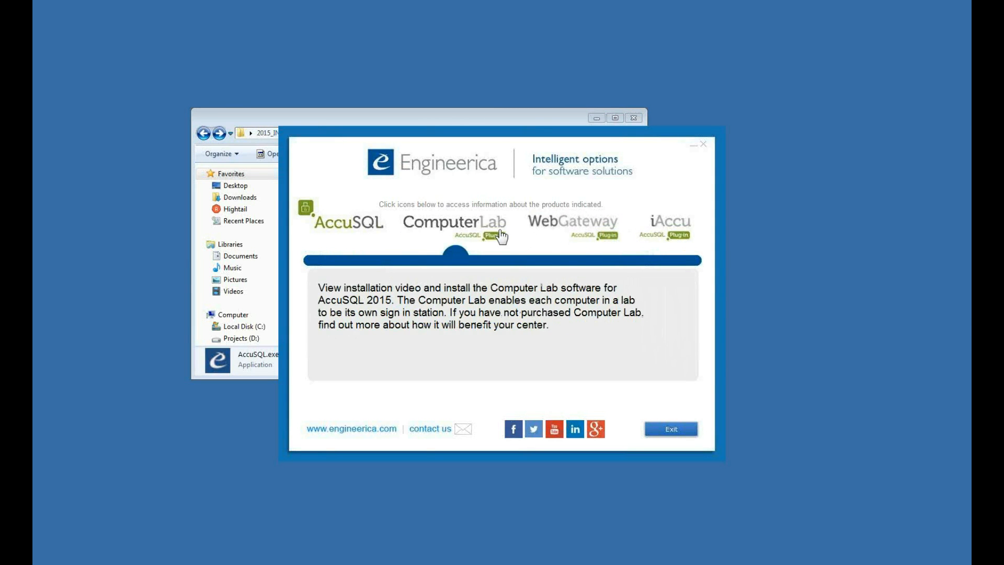
pyautogui.click(453, 229)
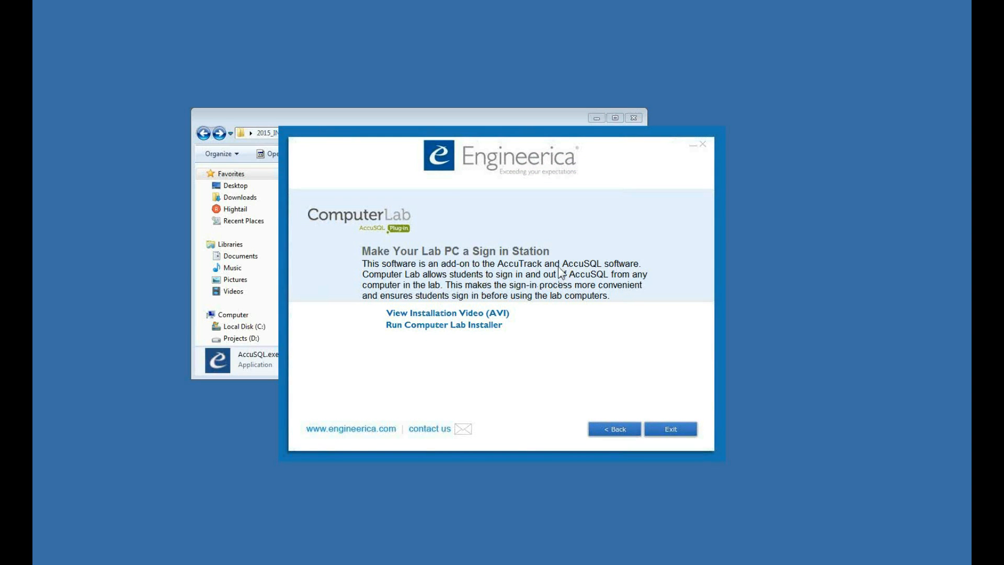
pyautogui.click(439, 326)
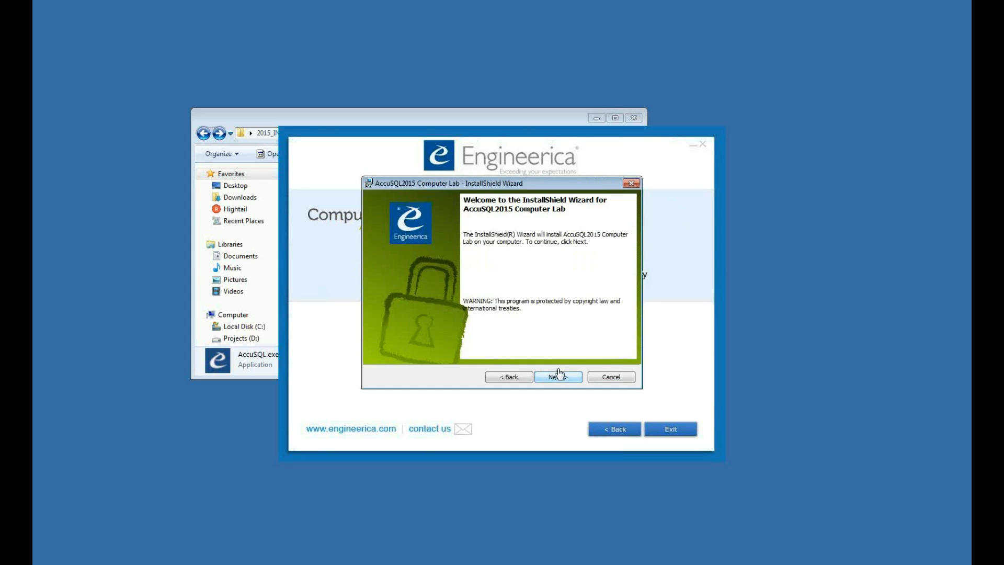
# Install AccuSQL2015 Computer Lab with the license terms accepted and the default destination folder, and exit the installer launcher.
pyautogui.click(556, 376)
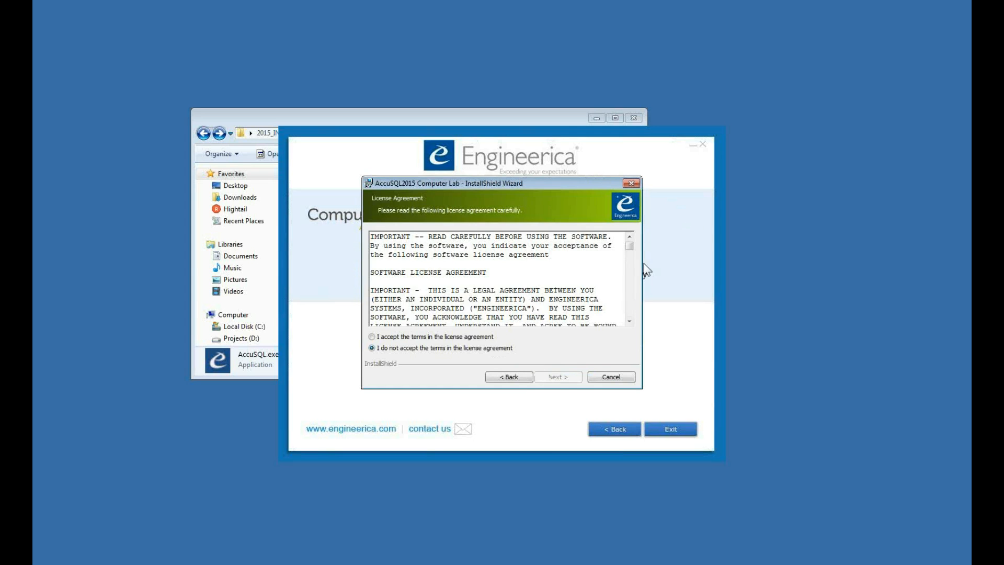
pyautogui.moveTo(629, 246); pyautogui.dragTo(629, 313)
pyautogui.click(415, 340)
pyautogui.click(557, 377)
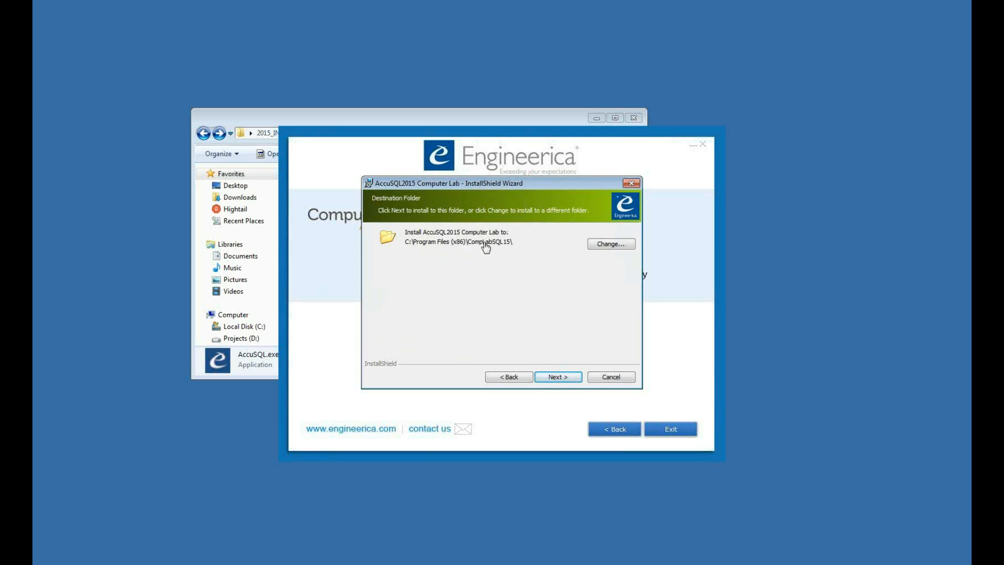
pyautogui.click(558, 377)
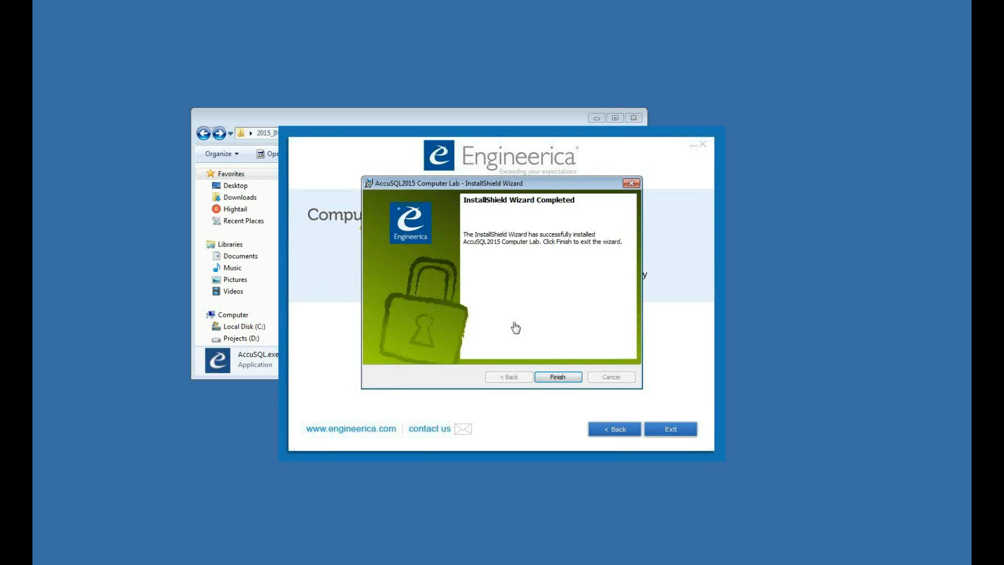
pyautogui.click(555, 377)
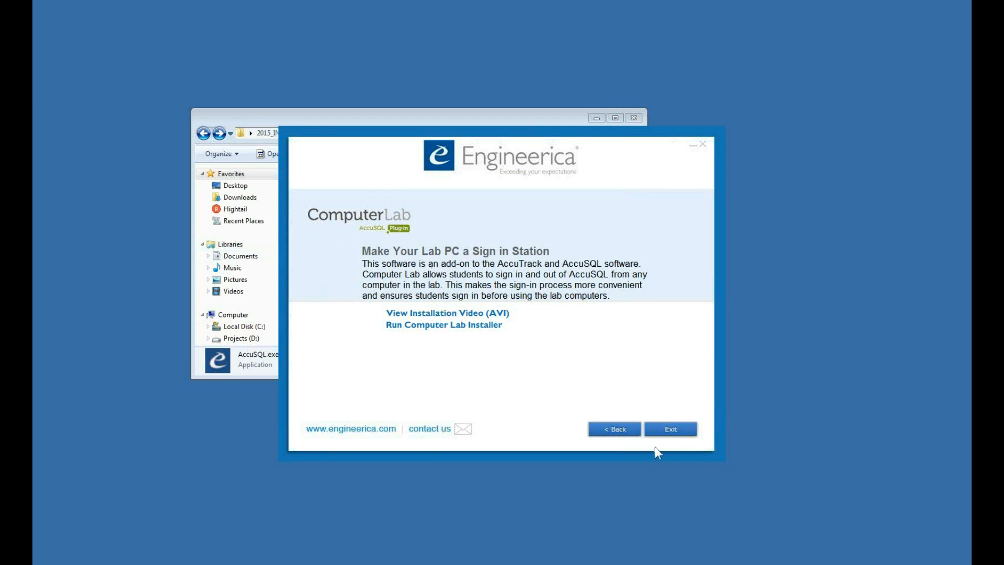
pyautogui.click(667, 434)
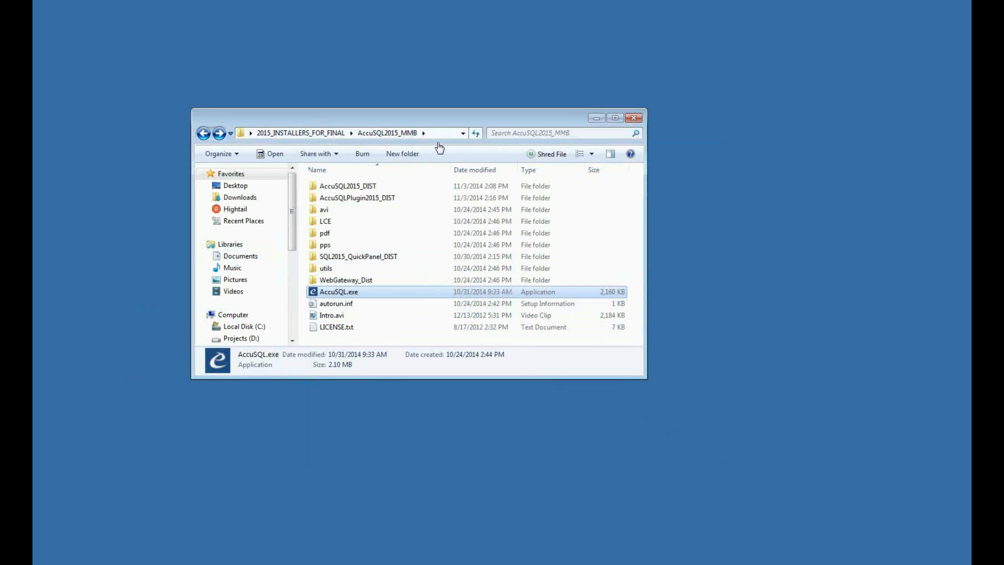
# Open the CompLabSQL15 installation folder under Program Files (x86) on Local Disk (C:).
pyautogui.click(253, 326)
pyautogui.click(392, 272)
pyautogui.press('p')
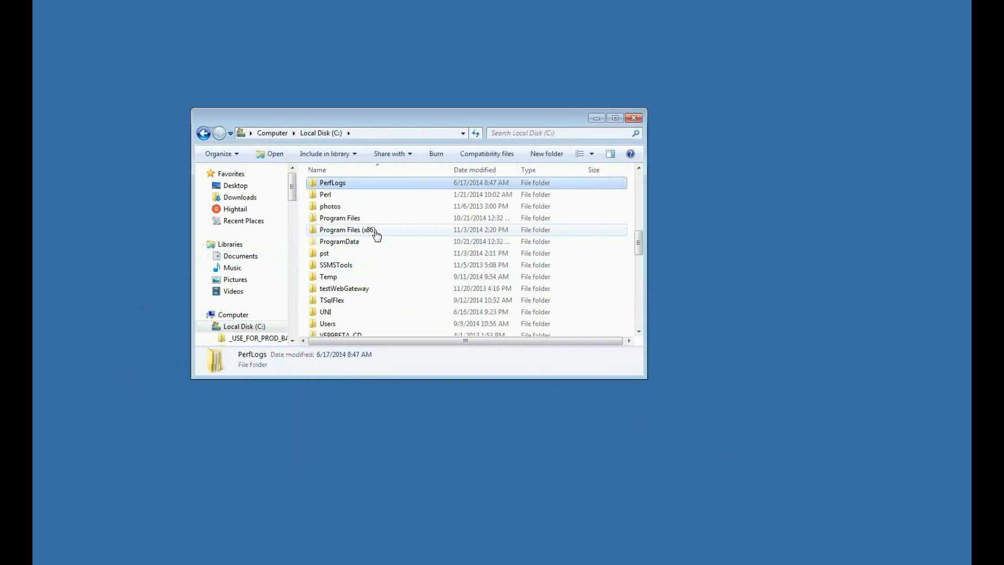
pyautogui.doubleClick(379, 234)
pyautogui.moveTo(641, 186); pyautogui.dragTo(636, 220)
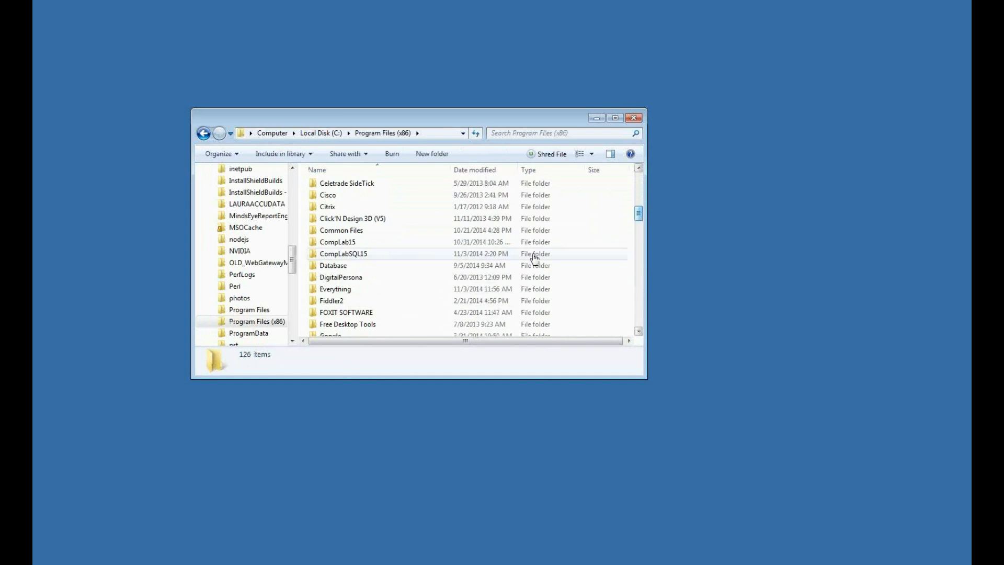
pyautogui.doubleClick(345, 253)
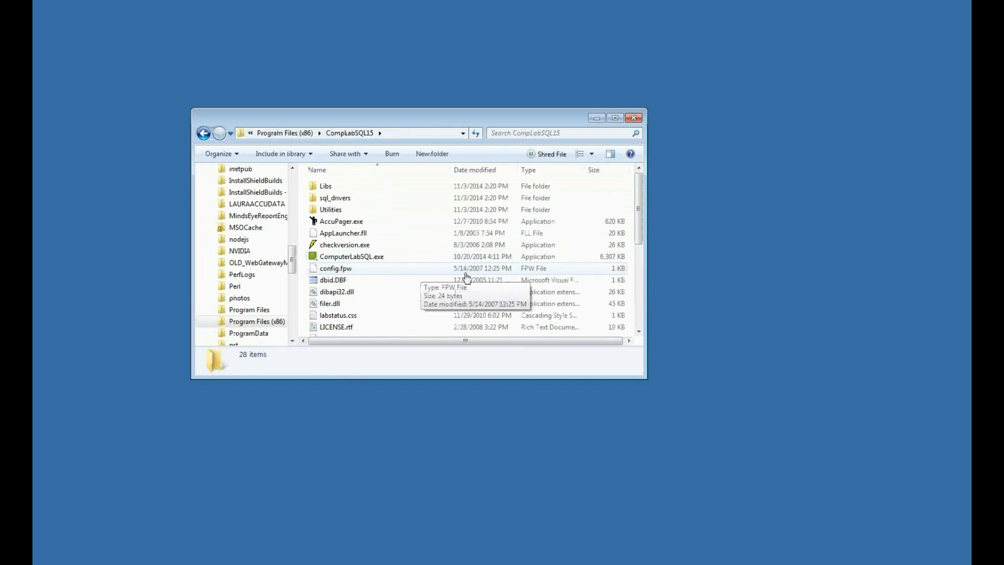
# Run ComputerLabSQL.exe from the CompLabSQL15 folder and cancel its database directory selection.
pyautogui.click(334, 259)
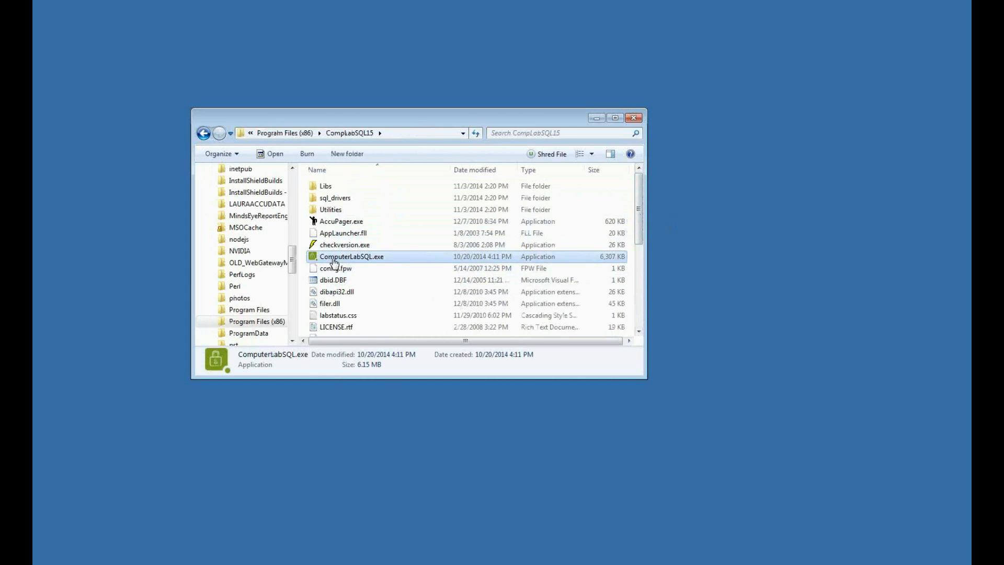
pyautogui.moveTo(639, 224); pyautogui.dragTo(643, 252)
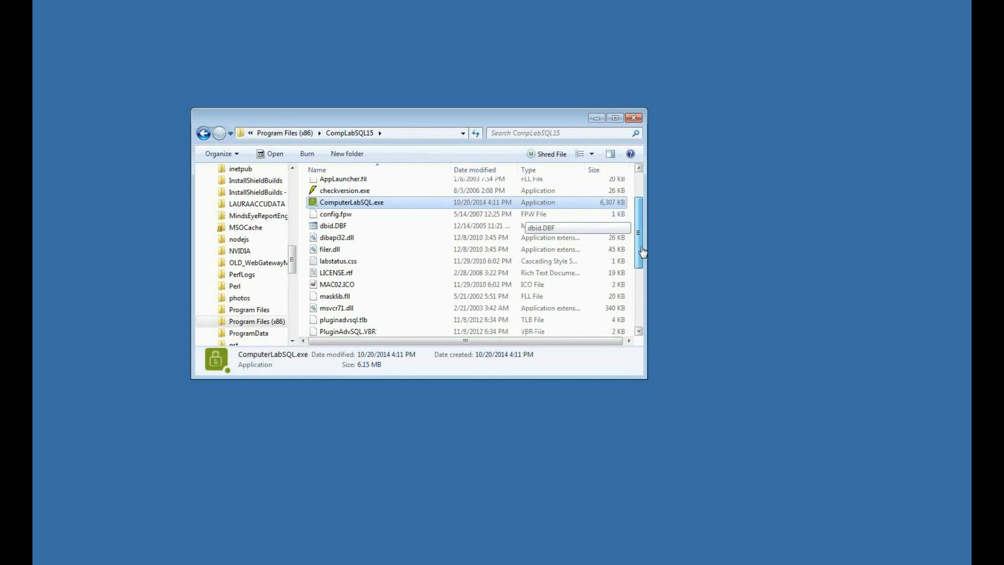
pyautogui.doubleClick(377, 207)
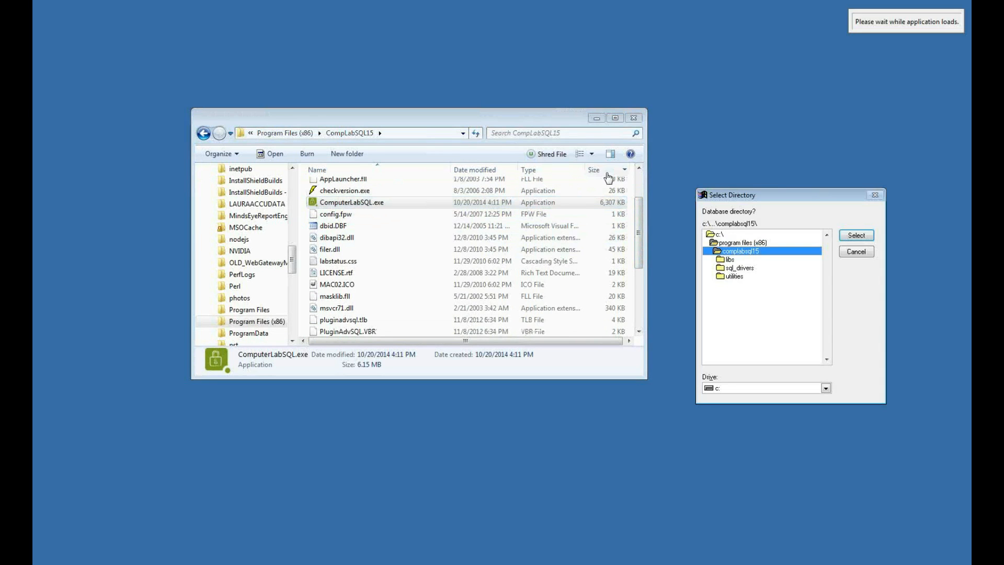
pyautogui.moveTo(757, 198); pyautogui.dragTo(727, 184)
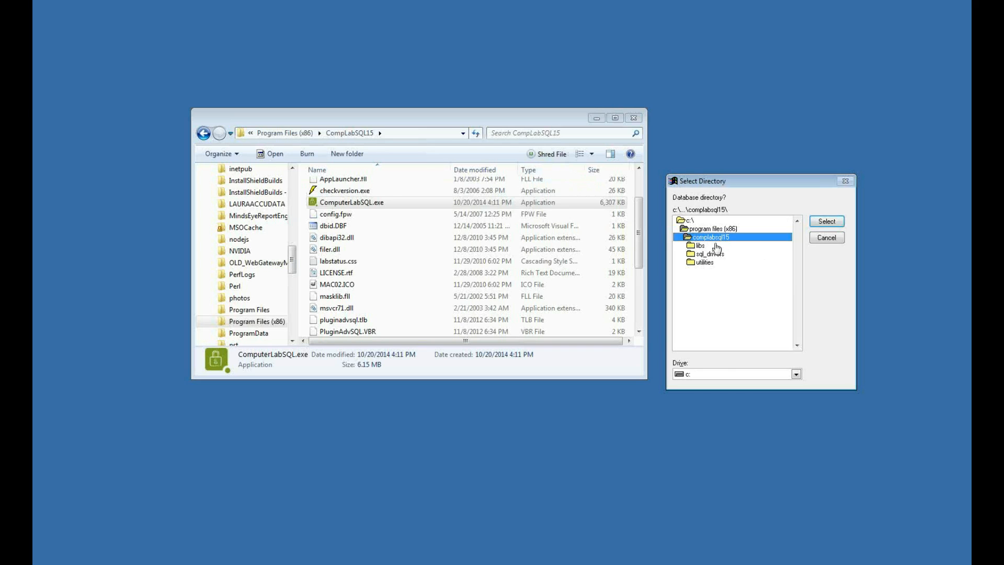
pyautogui.click(814, 239)
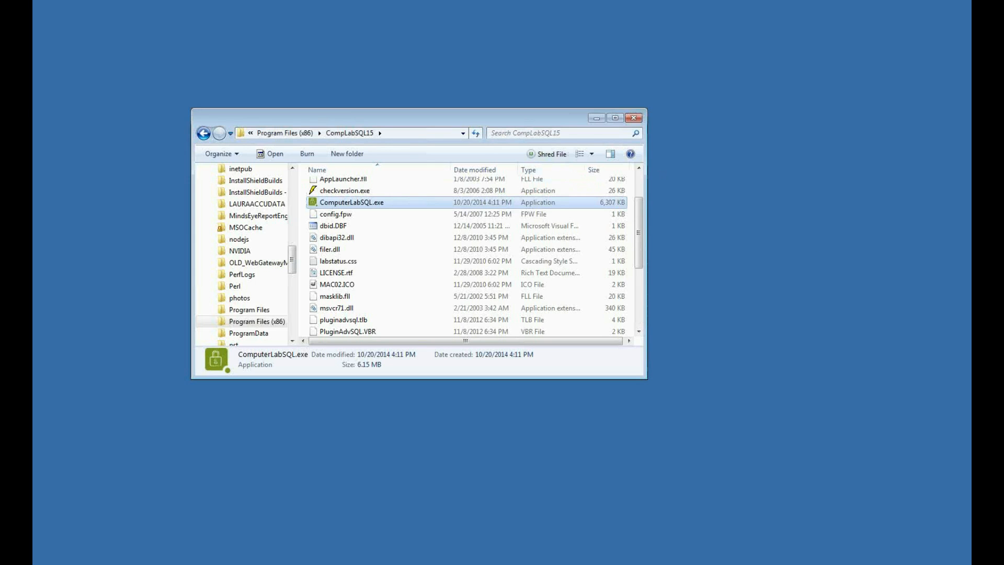
# Examine the i744425012 settings folder under C:\Users\Public\Documents\accutrack and close that folder window.
pyautogui.click(398, 555)
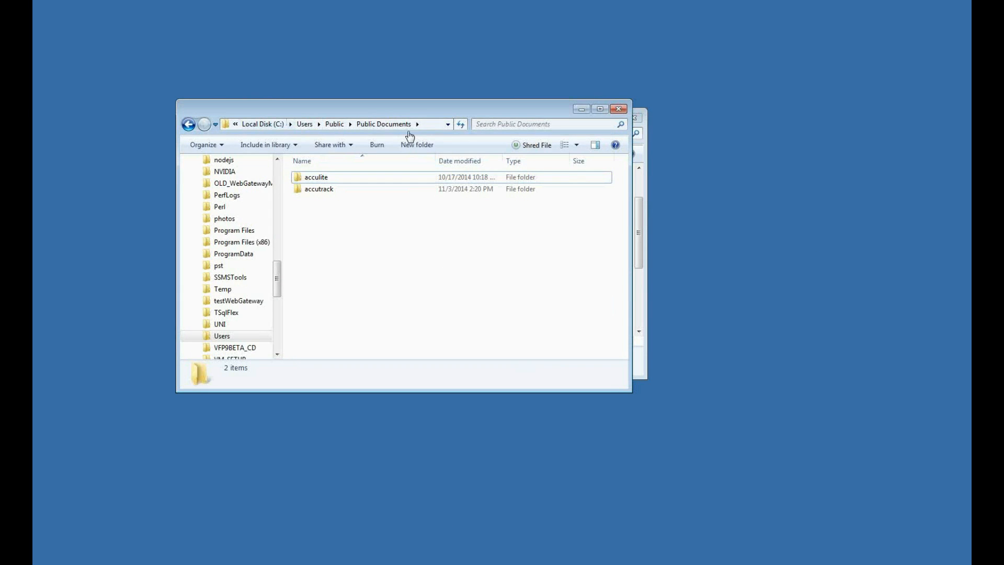
pyautogui.click(433, 125)
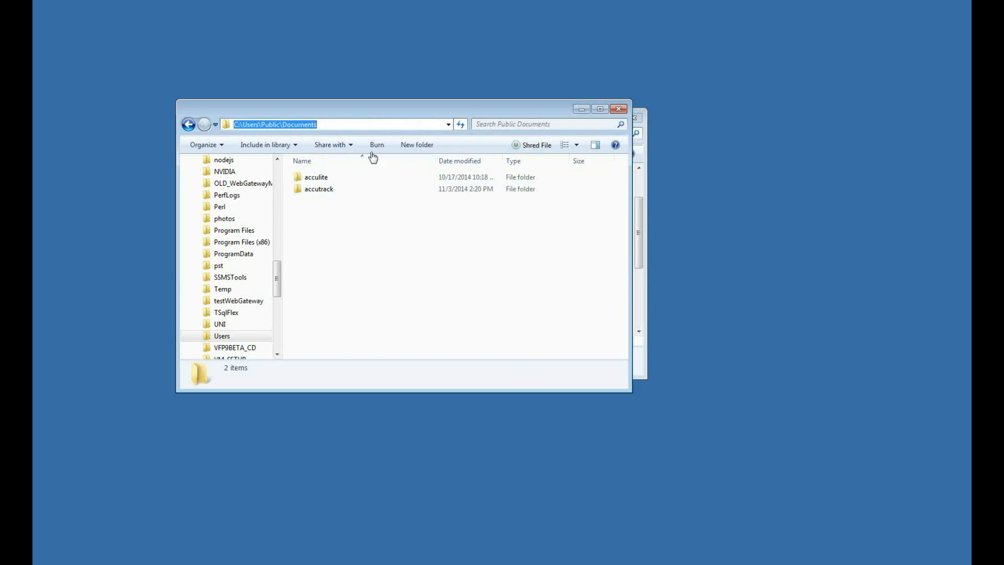
pyautogui.click(370, 125)
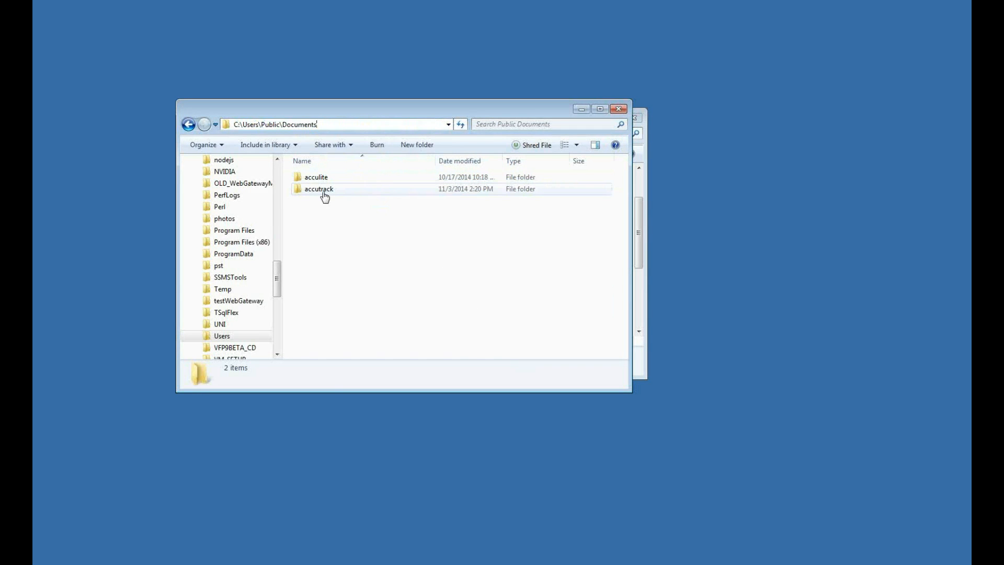
pyautogui.doubleClick(324, 195)
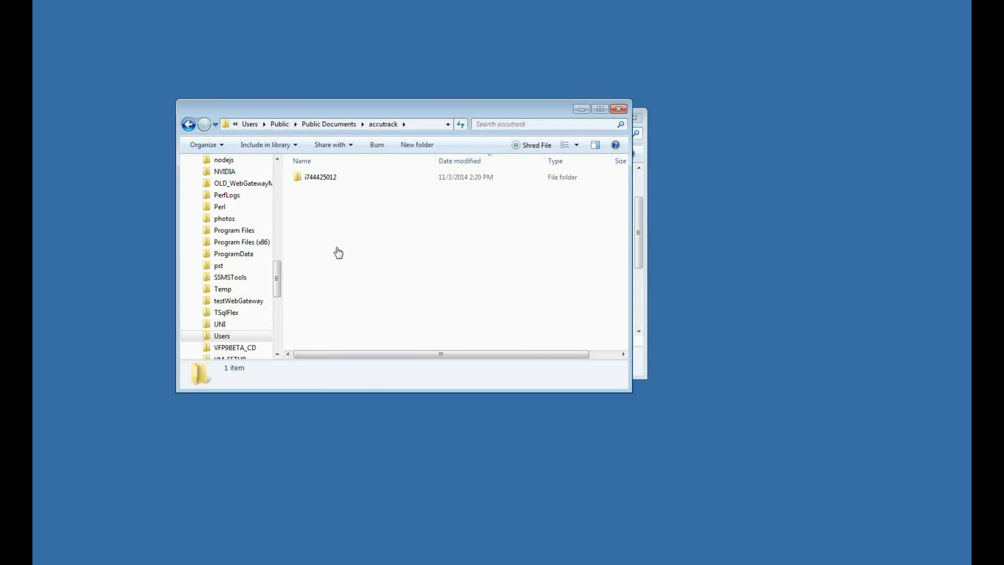
pyautogui.doubleClick(310, 178)
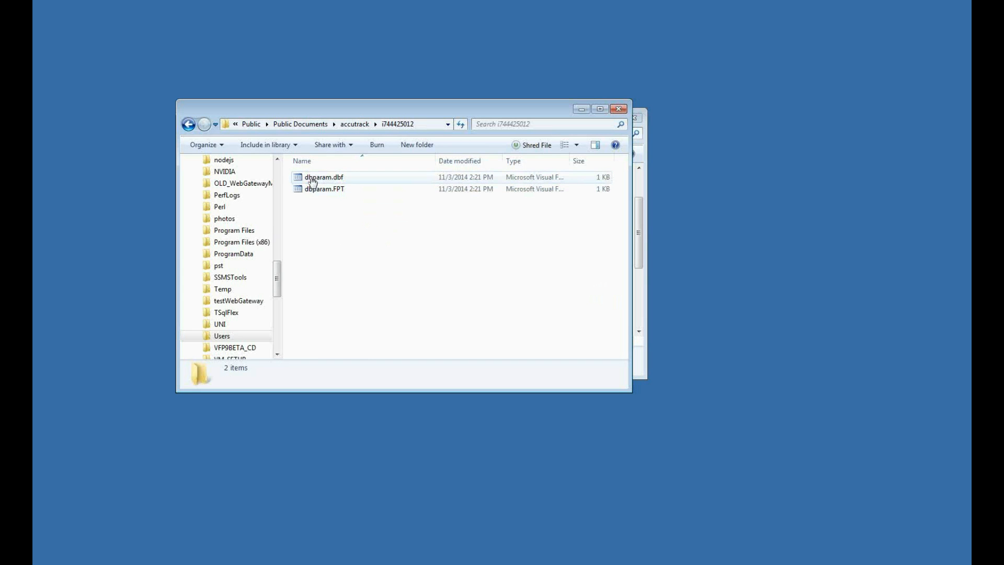
pyautogui.click(619, 109)
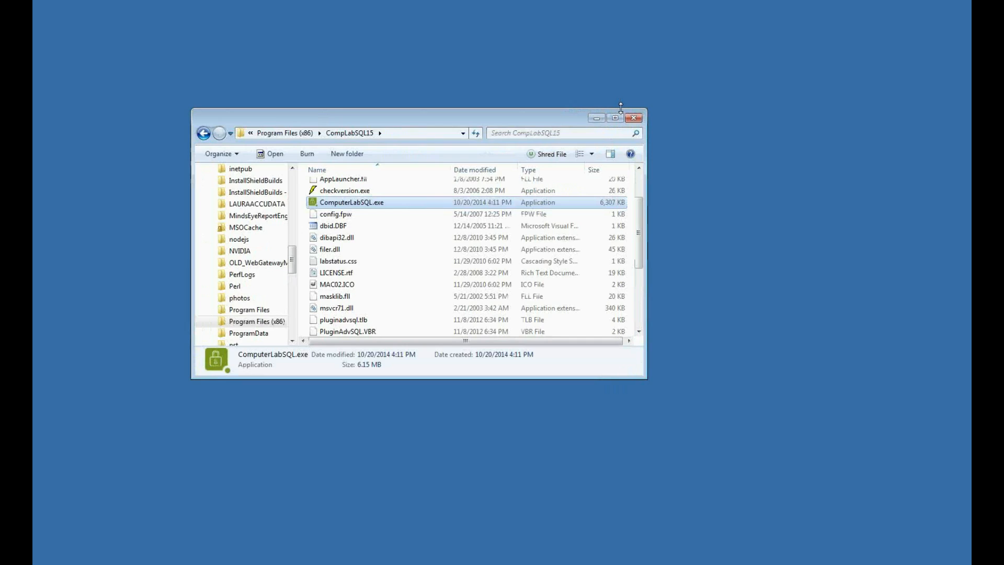
# Run setdatapath.exe from the CompLabSQL15 folder and choose SQL Server as the data mode.
pyautogui.click(358, 214)
pyautogui.moveTo(638, 221); pyautogui.dragTo(642, 288)
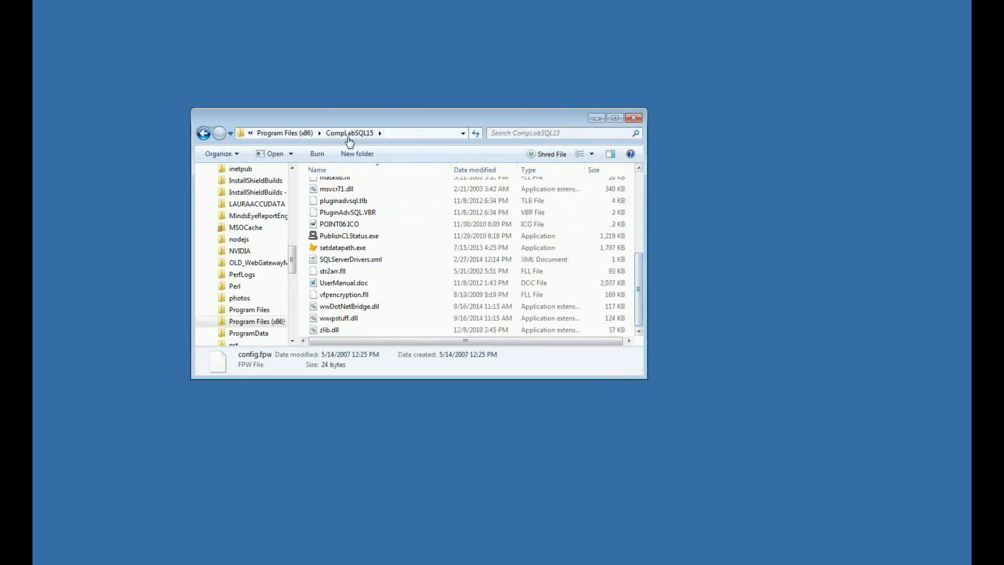
pyautogui.click(336, 250)
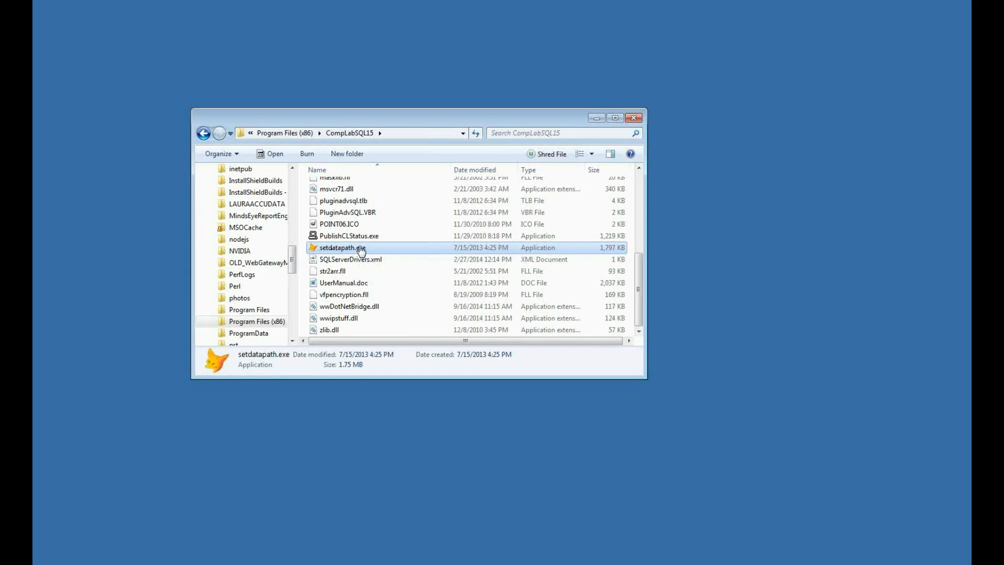
pyautogui.doubleClick(360, 248)
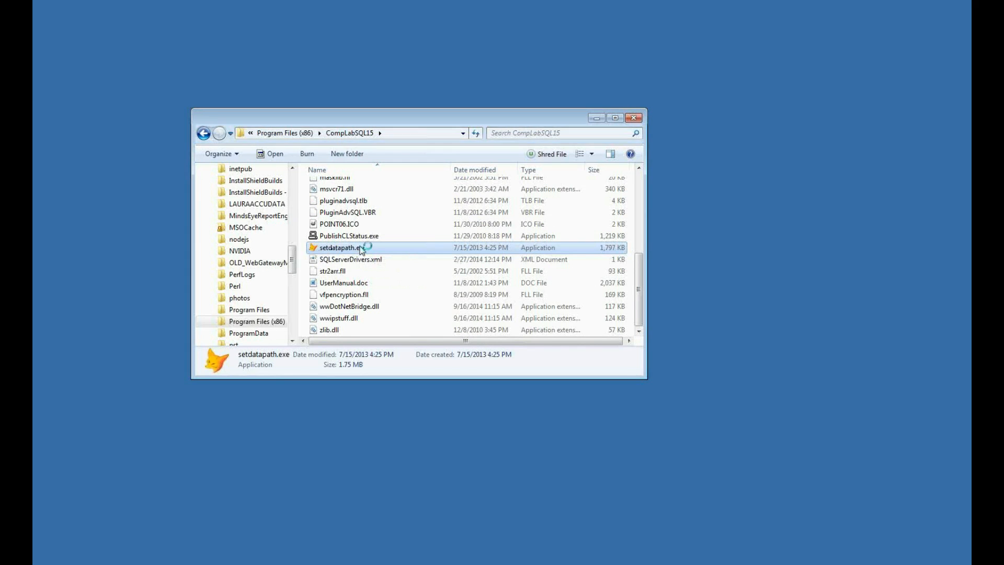
pyautogui.moveTo(202, 22); pyautogui.dragTo(377, 125)
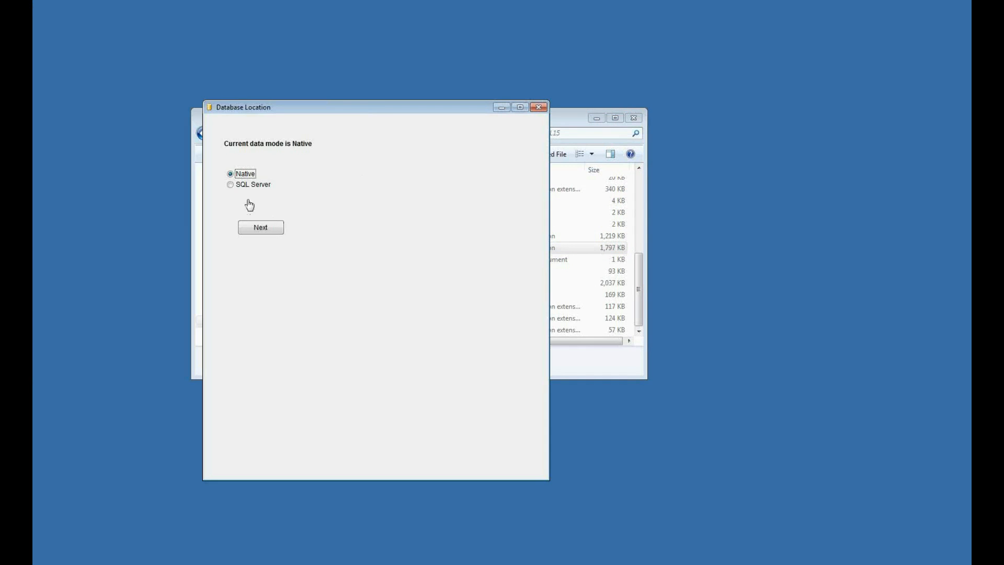
pyautogui.click(241, 185)
pyautogui.click(261, 228)
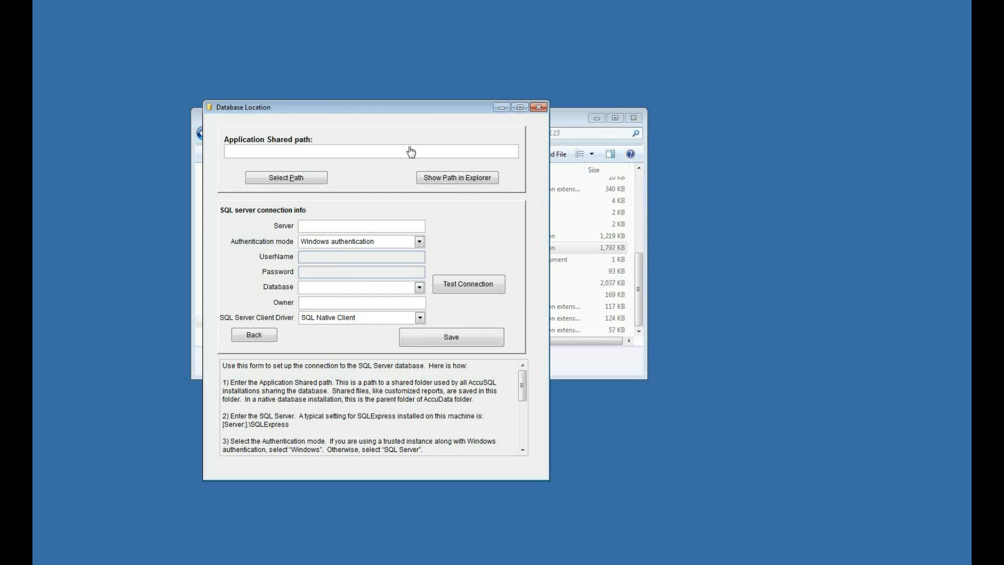
# Begin the Application Shared path in the Database Location form with the server name engserver.
pyautogui.moveTo(426, 107); pyautogui.dragTo(505, 159)
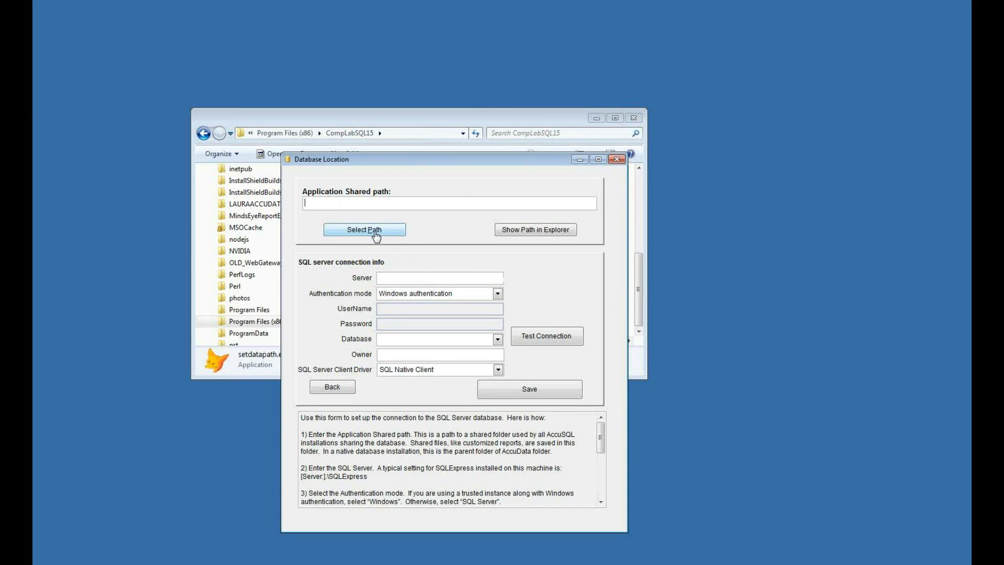
pyautogui.write('\\\\')
pyautogui.press('BackSpace')
pyautogui.write('engserver')
# Copy the path of the AccuFiles folder on the 4ALI (Z:) network drive.
pyautogui.rightClick(40, 564)
pyautogui.click(86, 563)
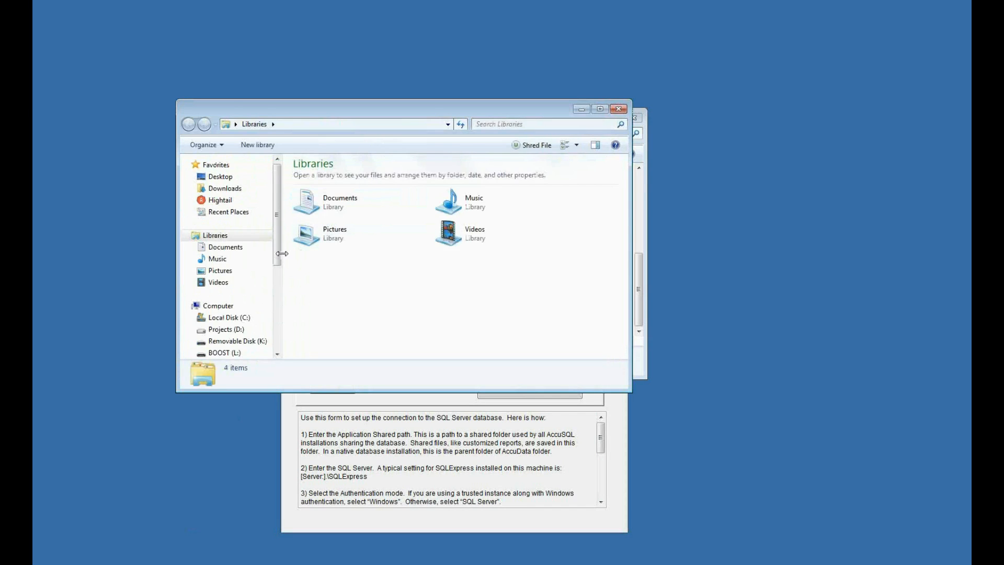
pyautogui.scroll(-2, 257, 306)
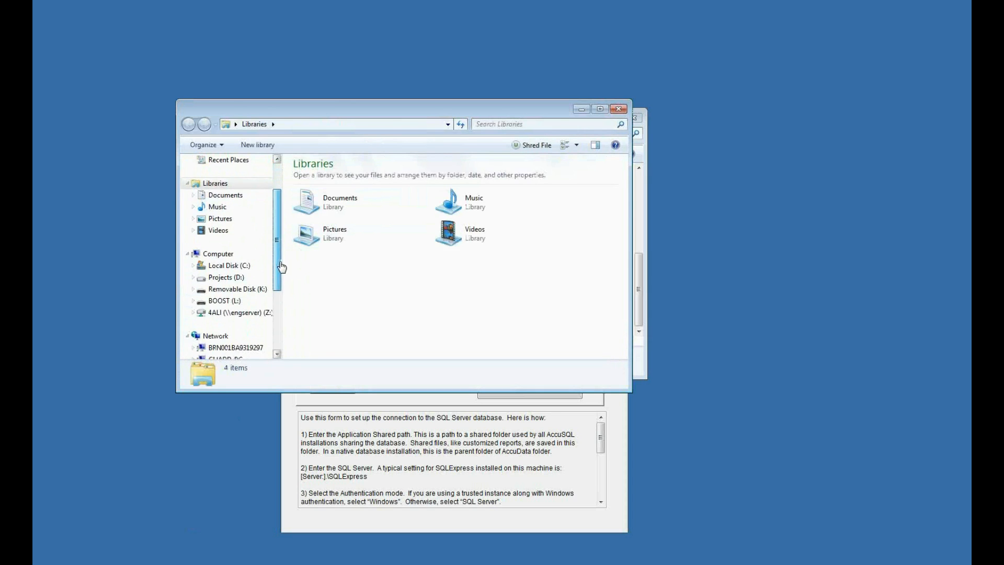
pyautogui.click(257, 313)
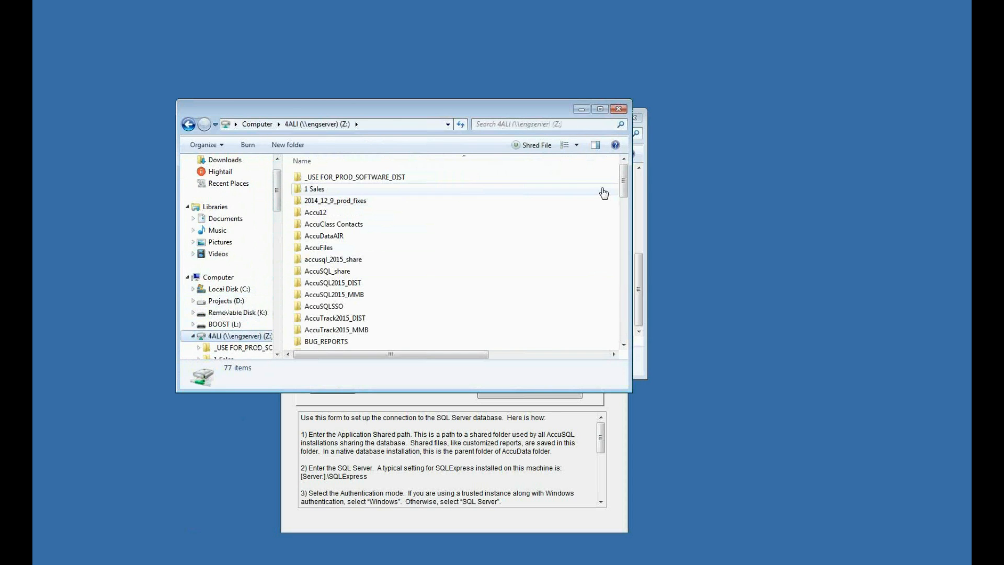
pyautogui.doubleClick(369, 248)
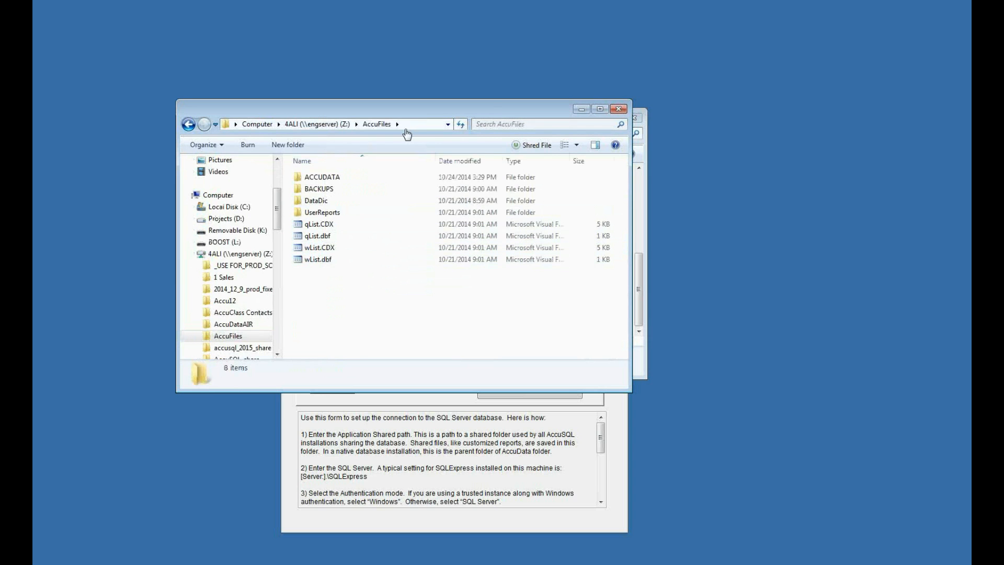
pyautogui.click(421, 125)
pyautogui.hotkey('ctrl', 'c')
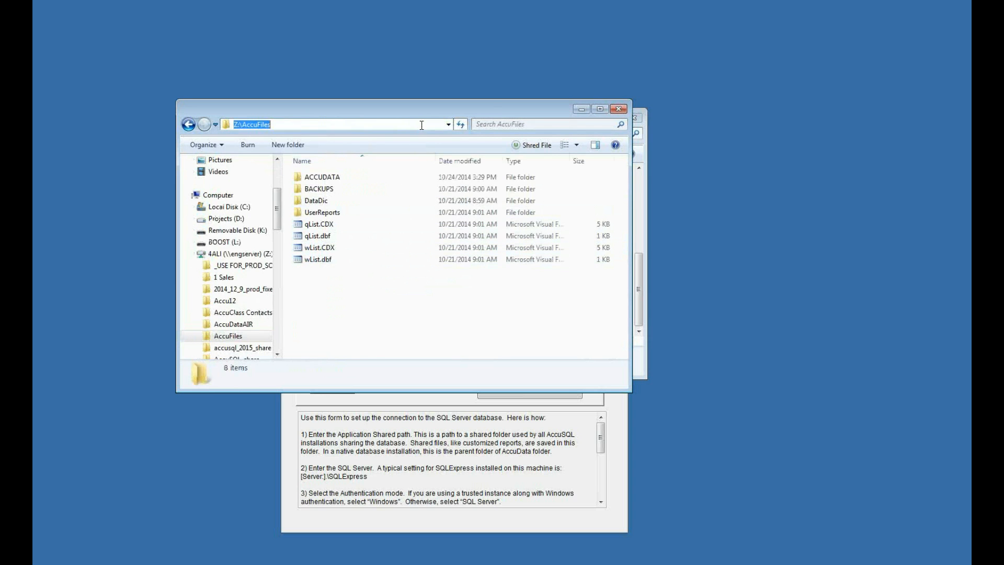
# Close the folder window and paste Z:\AccuFiles as the Application Shared path in the Database Location form.
pyautogui.click(618, 109)
pyautogui.click(386, 205)
pyautogui.hotkey('ctrl', 'a')
pyautogui.hotkey('ctrl', 'v')
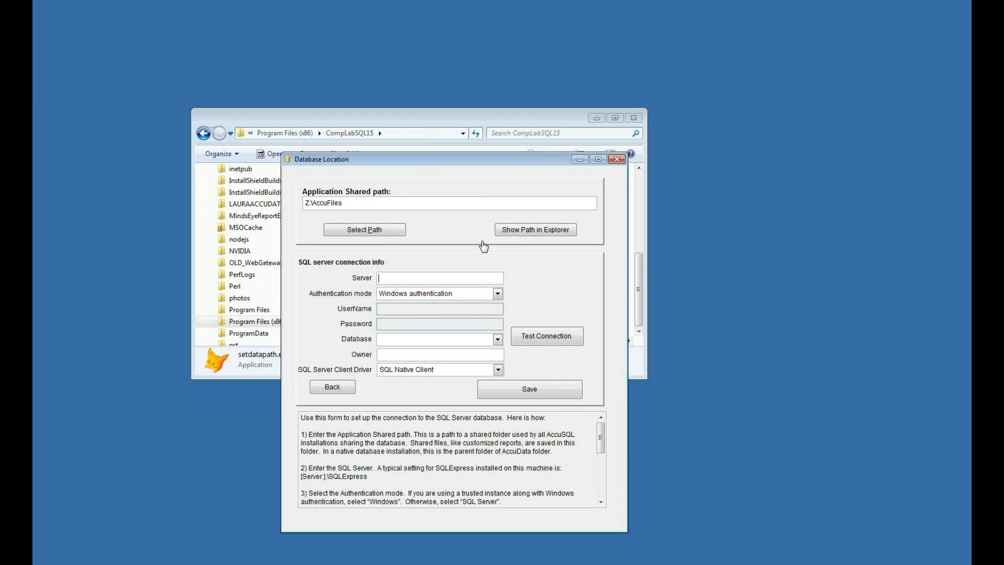
# Set the SQL server to engserver,60558\SQLExpress and the authentication mode to SQL server authentication.
pyautogui.click(380, 277)
pyautogui.write('engserver,60558\\SQLExpress')
pyautogui.click(478, 296)
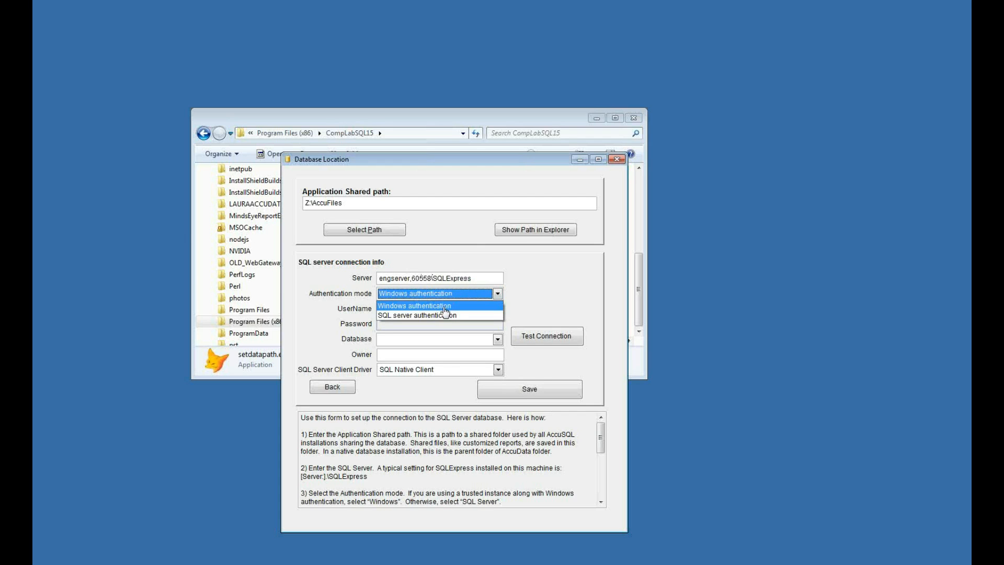
pyautogui.click(439, 312)
# Enter the username sa and the SQL Server account password in the connection info.
pyautogui.click(431, 307)
pyautogui.write('sa')
pyautogui.press('Tab')
pyautogui.write('***')
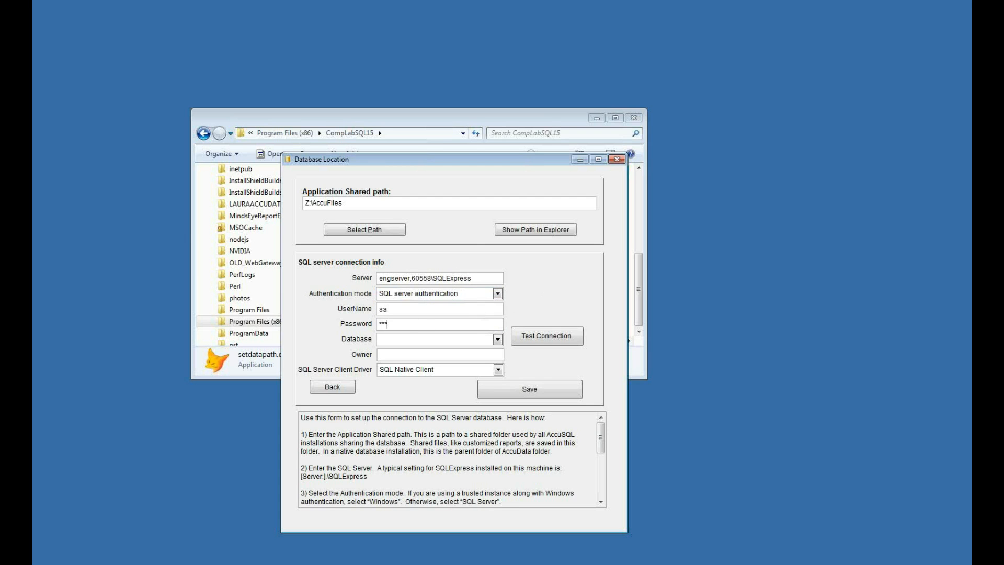
pyautogui.write('*******')
pyautogui.moveTo(455, 324); pyautogui.dragTo(356, 329)
pyautogui.write('**********')
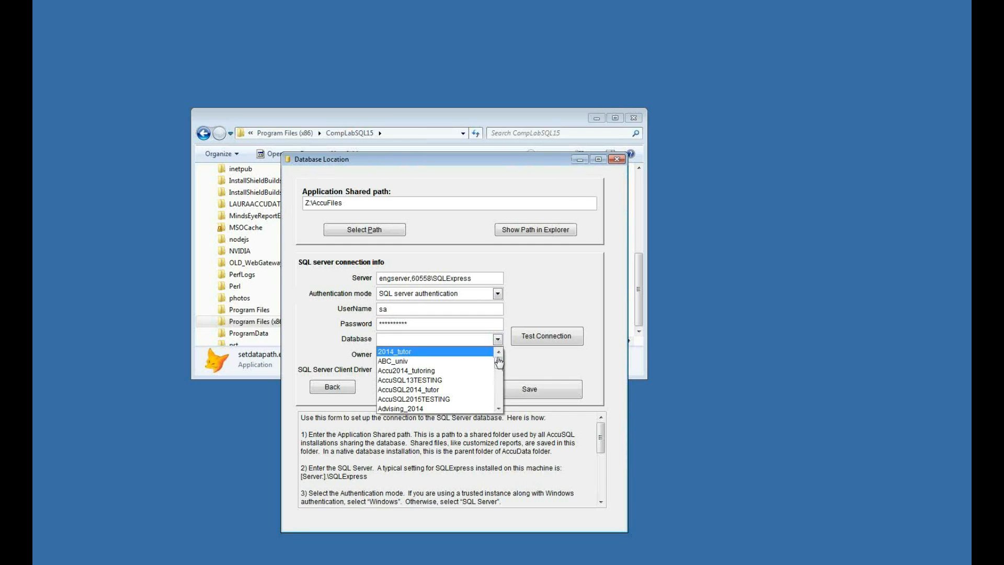
# Select the AccuSQL13TESTING database and test the SQL Server connection.
pyautogui.click(446, 381)
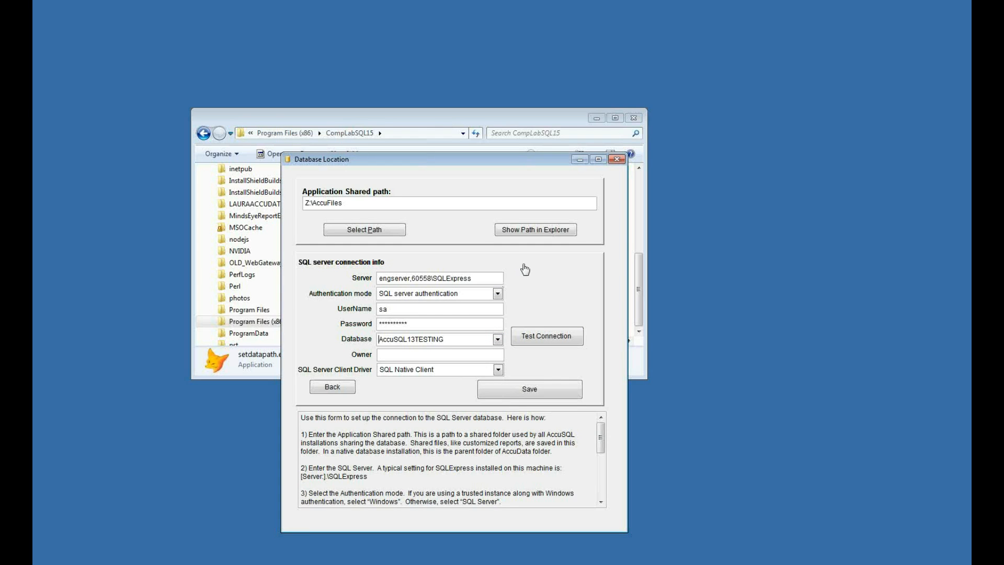
pyautogui.click(542, 340)
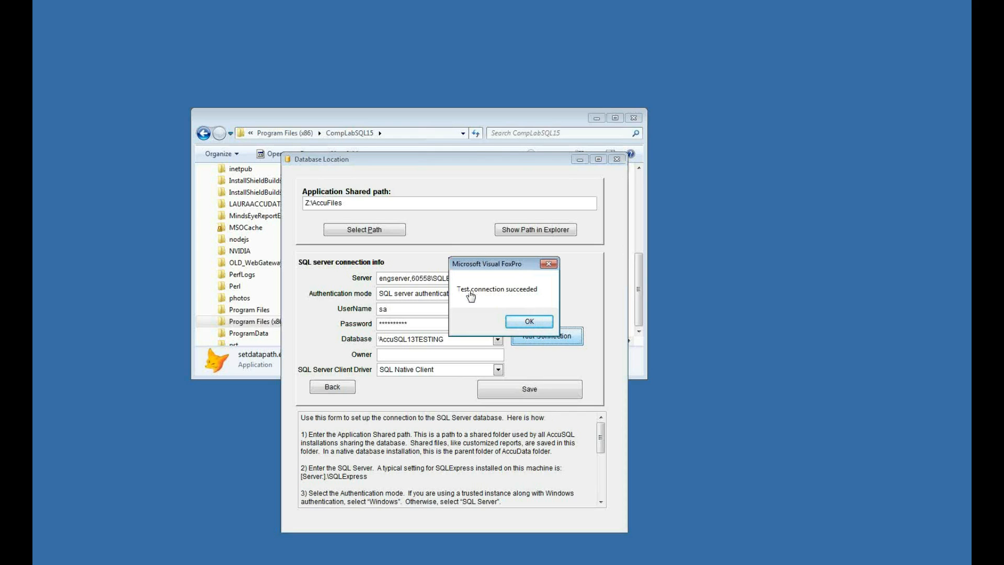
pyautogui.click(531, 321)
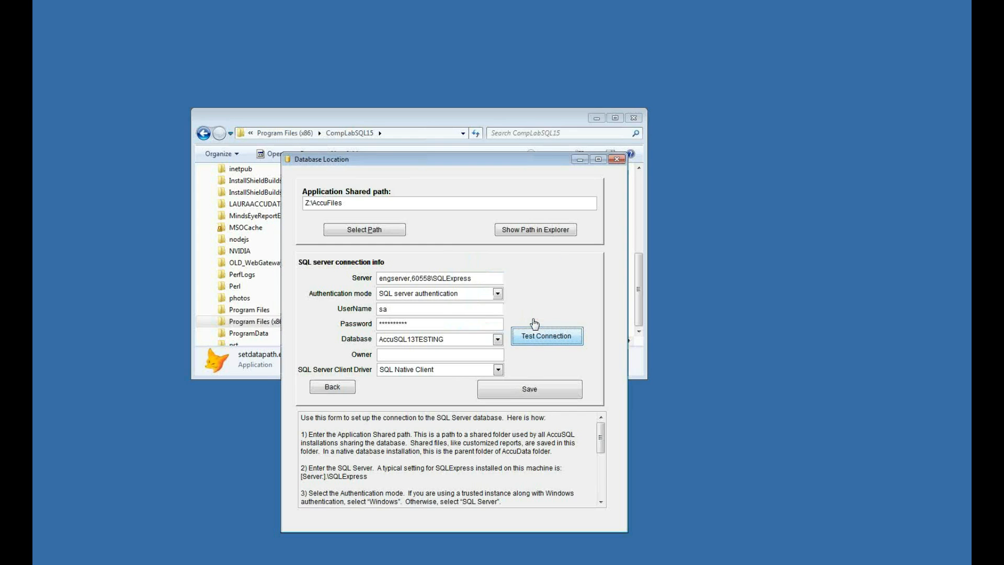
# Examine the sqlncli.msi and sqlncli_x64.msi driver installers in the sql_drivers folder of CompLabSQL15, and minimize the folder window.
pyautogui.click(386, 126)
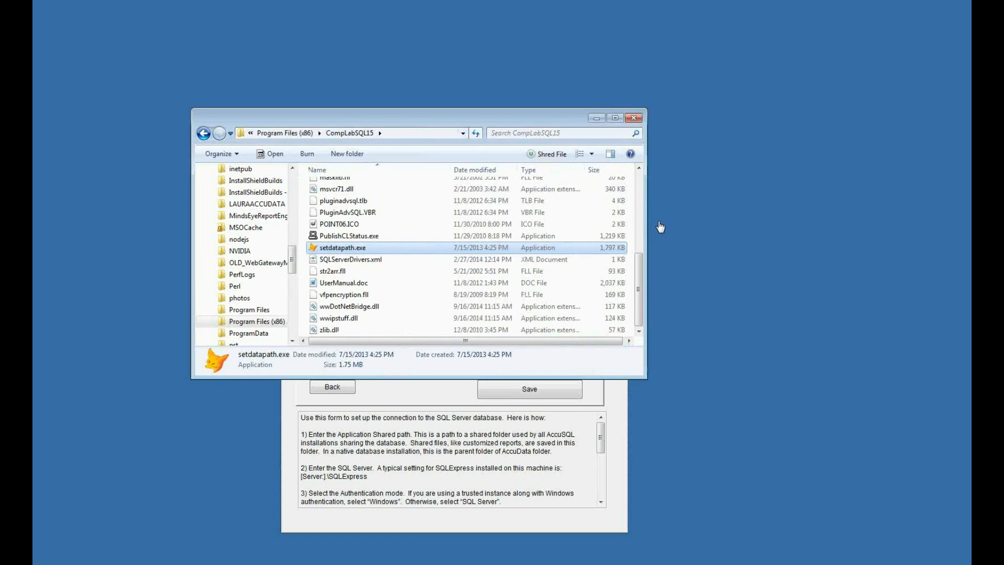
pyautogui.moveTo(643, 282); pyautogui.dragTo(645, 195)
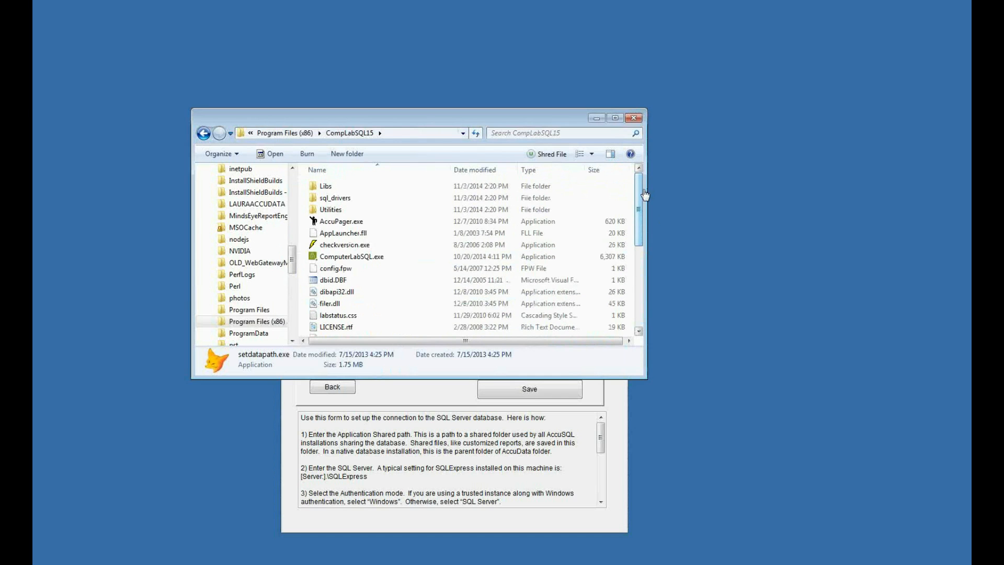
pyautogui.click(424, 133)
pyautogui.click(424, 133)
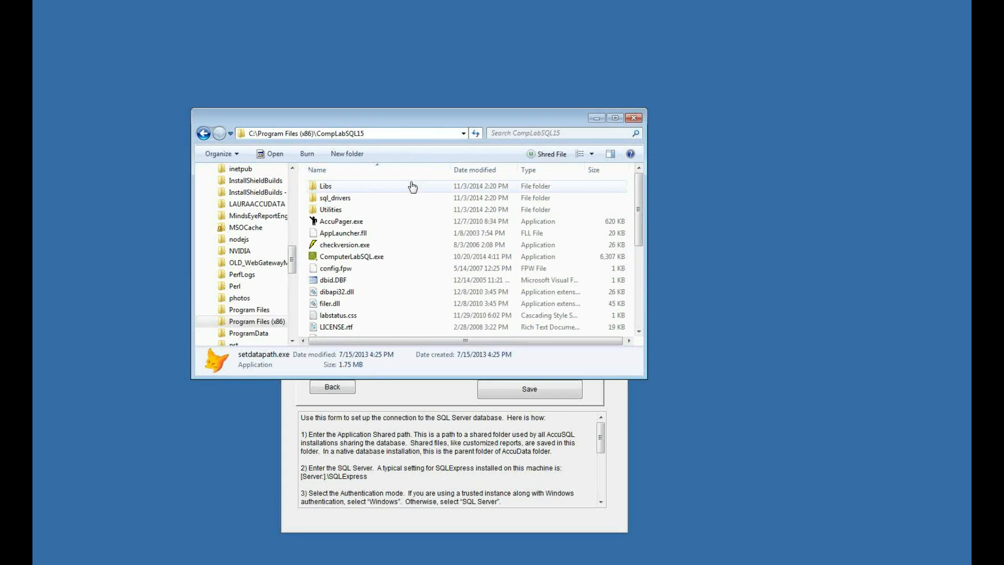
pyautogui.doubleClick(349, 199)
pyautogui.click(337, 202)
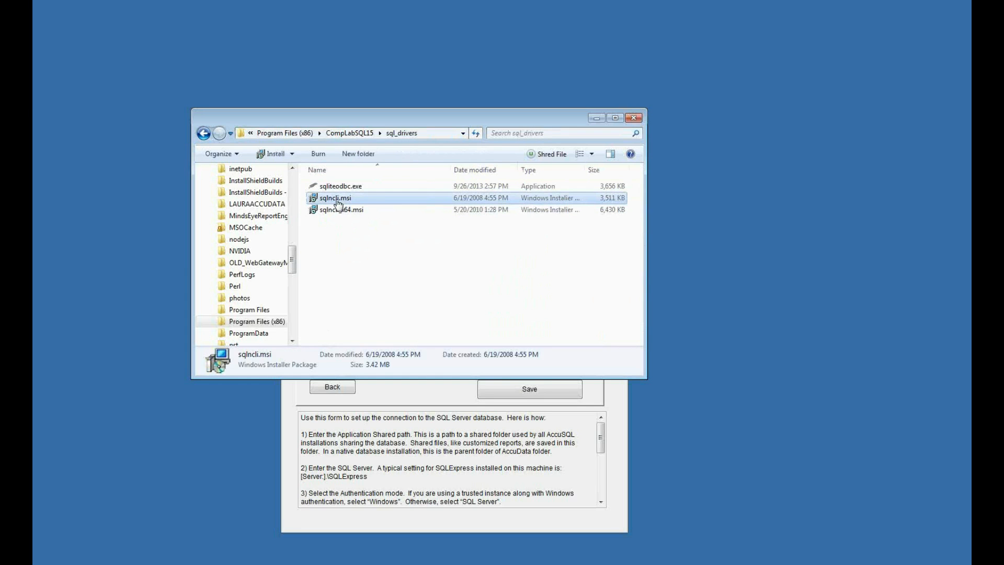
pyautogui.click(353, 210)
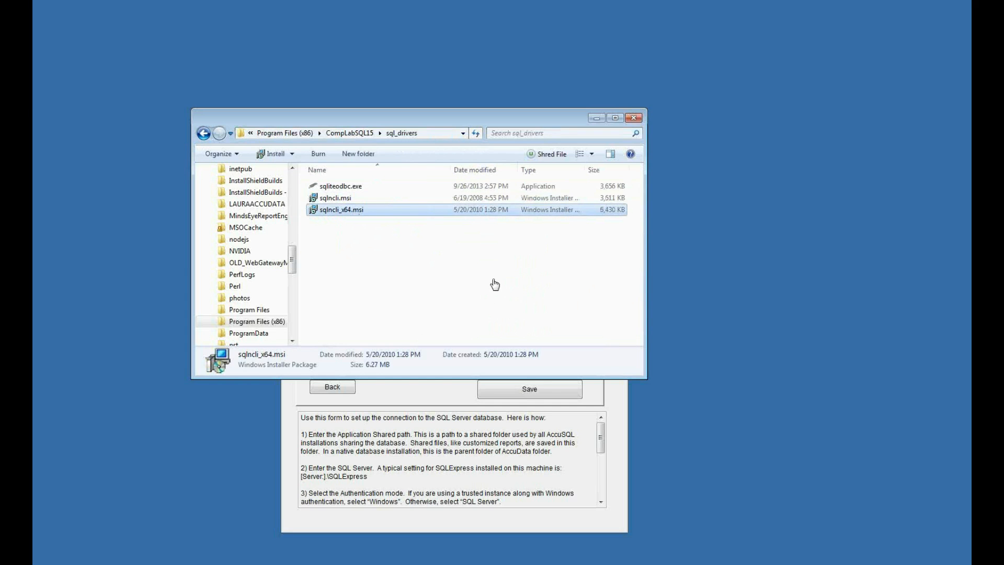
pyautogui.click(355, 202)
pyautogui.click(357, 212)
pyautogui.click(596, 118)
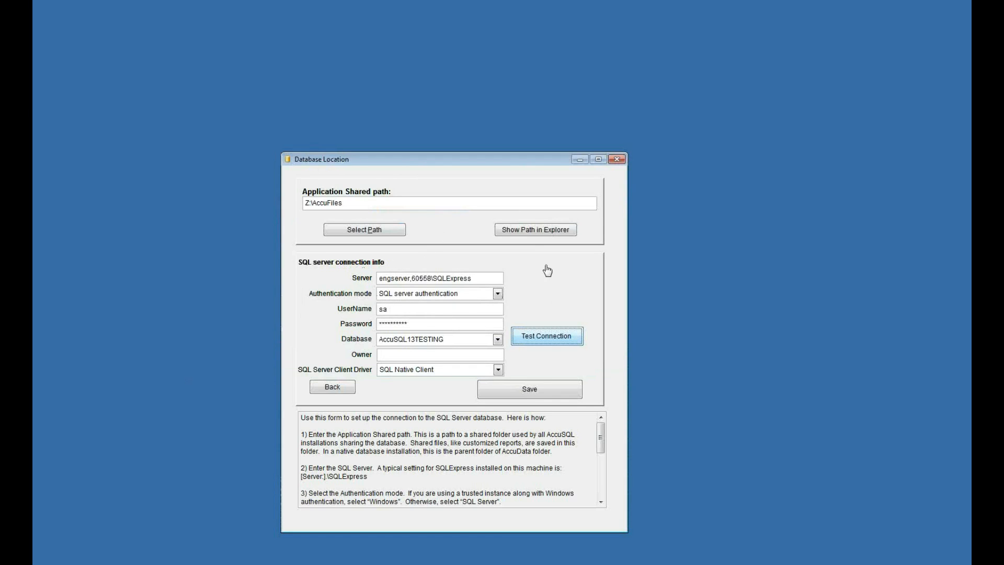
# Test the connection again, save the connection info and close the Database Location form.
pyautogui.click(547, 341)
pyautogui.click(520, 324)
pyautogui.click(528, 389)
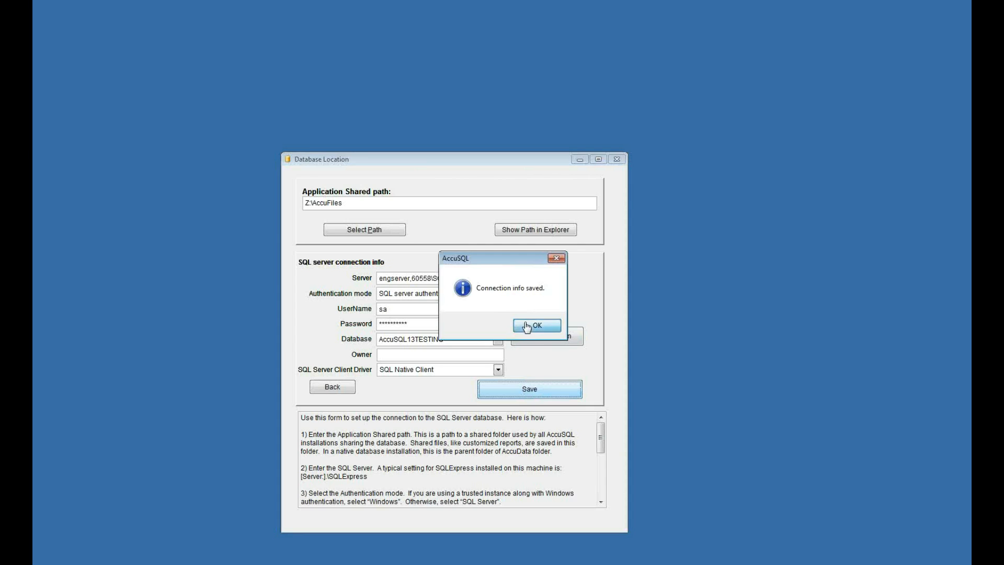
pyautogui.click(526, 328)
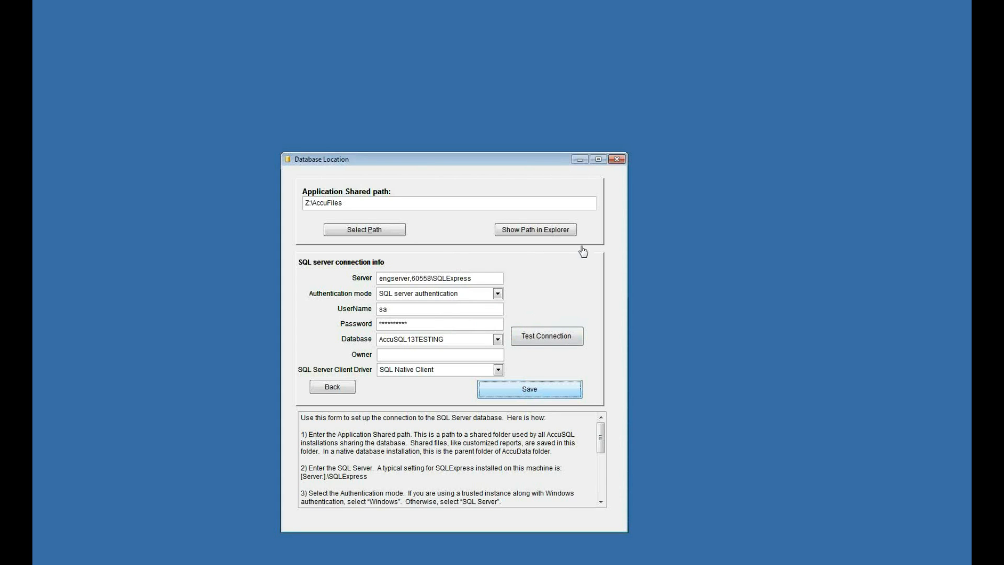
pyautogui.click(616, 161)
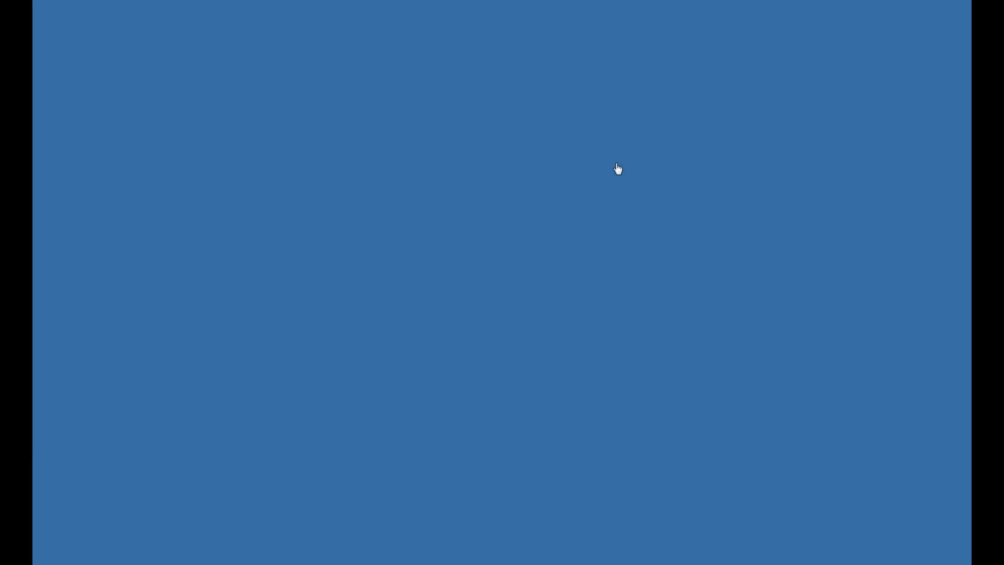
# Run ComputerLabSQL.exe from the CompLabSQL15 folder and minimize the folder window.
pyautogui.click(390, 554)
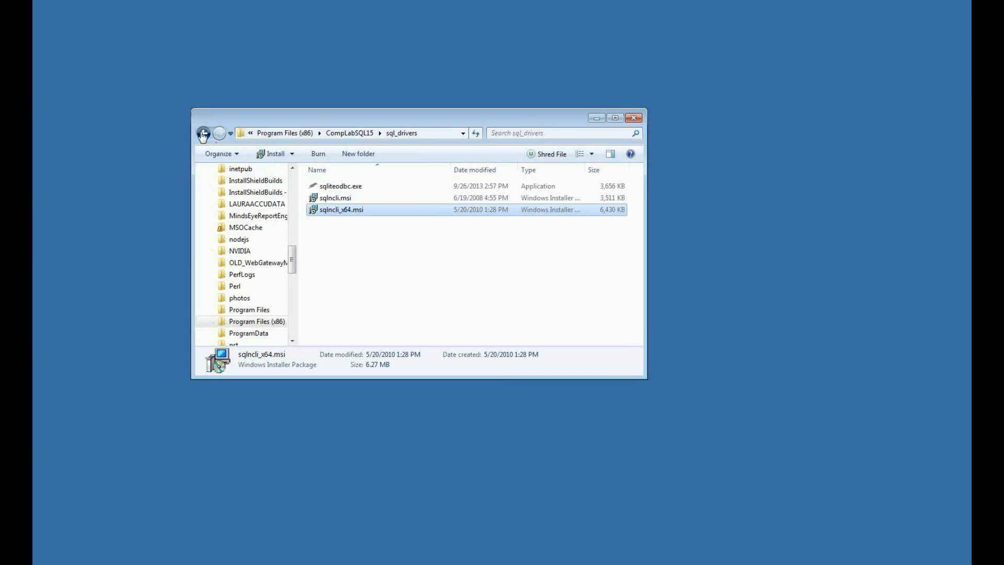
pyautogui.click(203, 134)
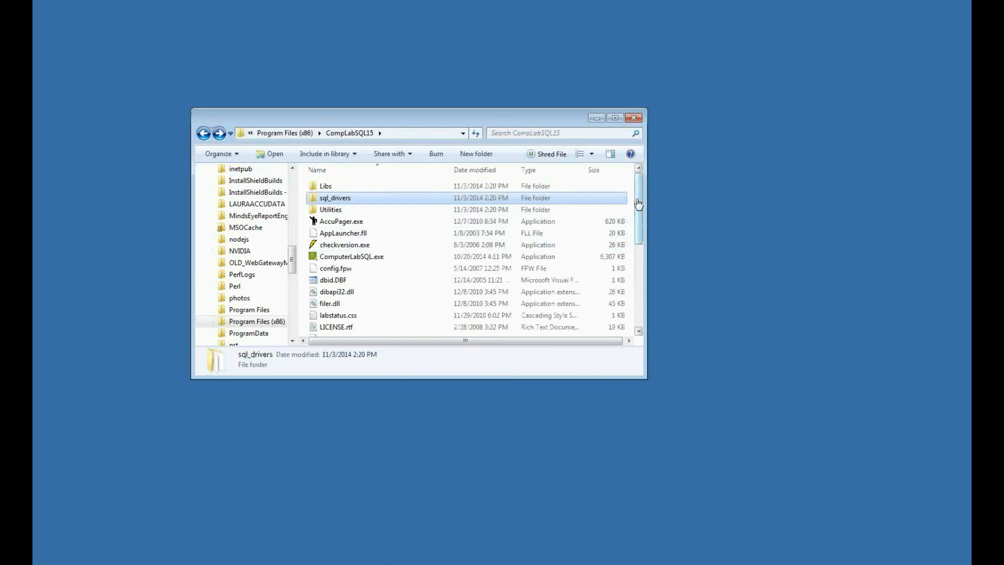
pyautogui.doubleClick(368, 257)
pyautogui.click(596, 118)
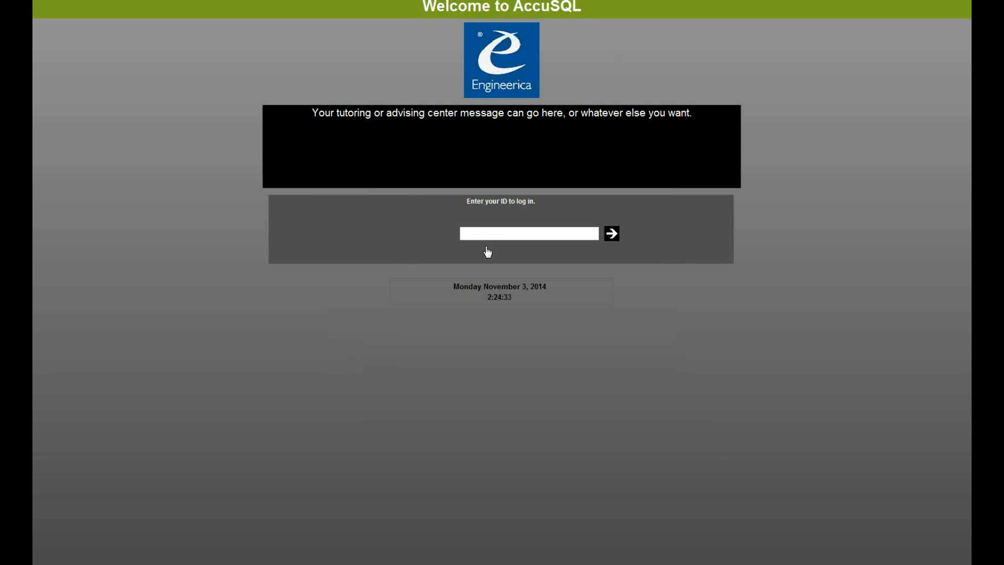
# Try to log in at the AccuSQL sign-in screen with the administrator's ID and a blank password.
pyautogui.click(491, 235)
pyautogui.write('111111111')
pyautogui.press('Return')
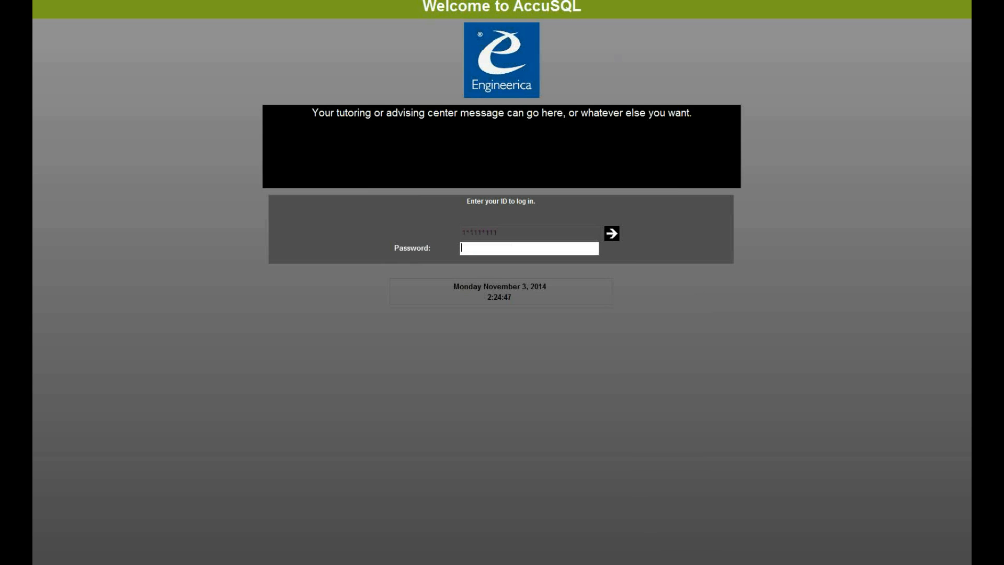
pyautogui.press('Return')
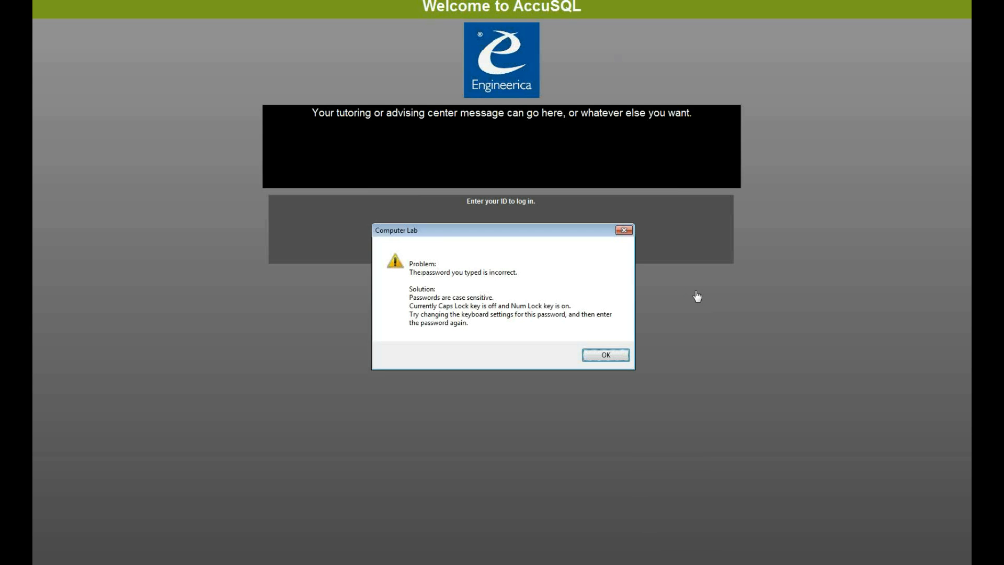
pyautogui.click(605, 357)
# Log in to System Administration with the administrator's ID and account password.
pyautogui.write('111111111')
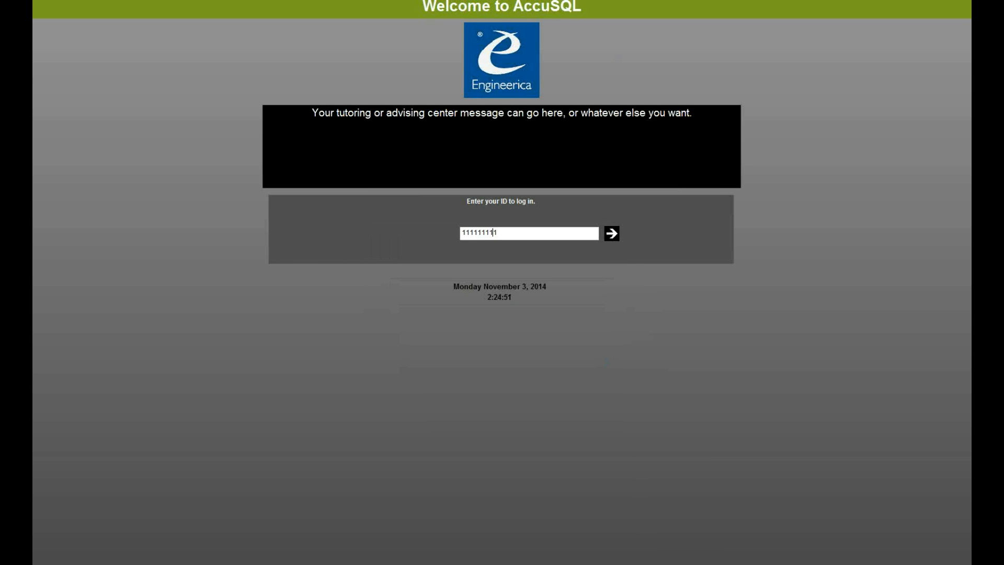
pyautogui.press('Return')
pyautogui.write('***')
pyautogui.press('Return')
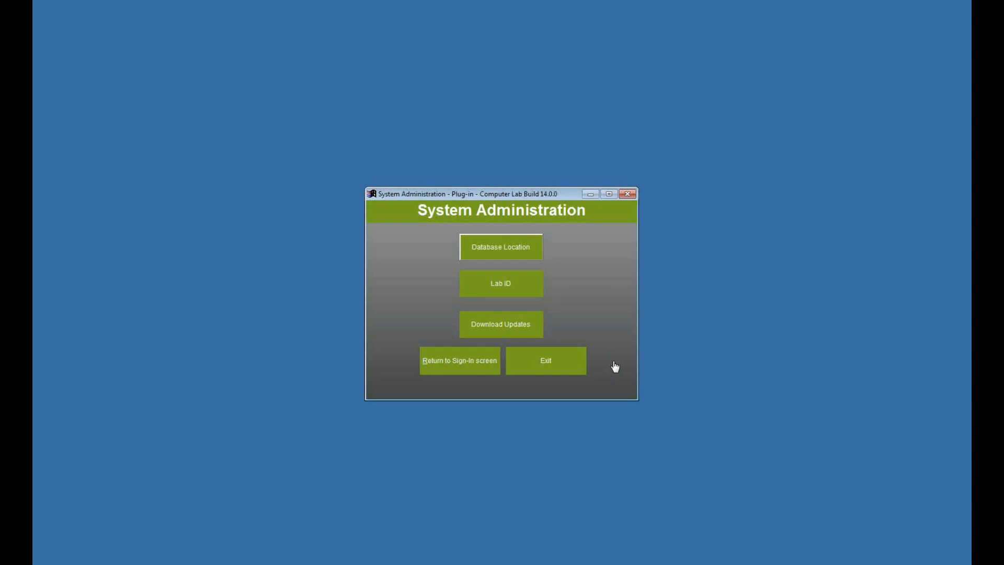
# Check the shared folder and SQL Server connection settings under Database Location and close the form.
pyautogui.click(507, 247)
pyautogui.click(393, 242)
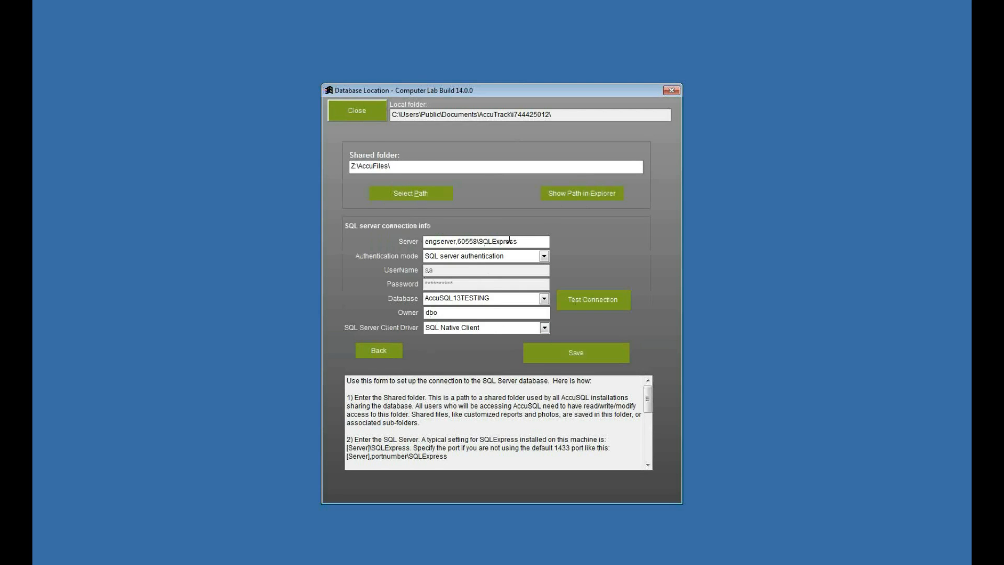
pyautogui.click(366, 114)
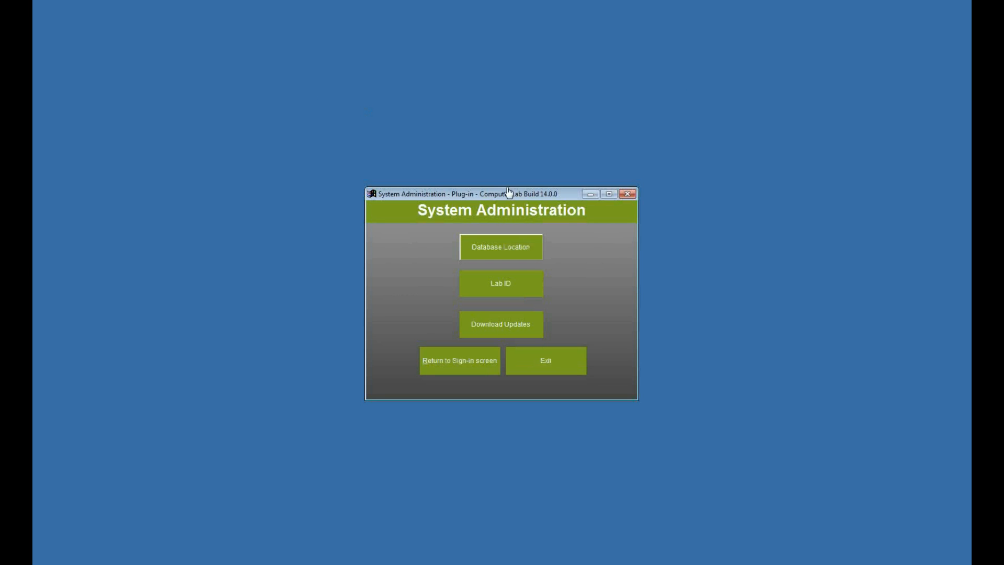
# Examine the lab choices available for the local Lab ID and cancel without changing it.
pyautogui.click(507, 287)
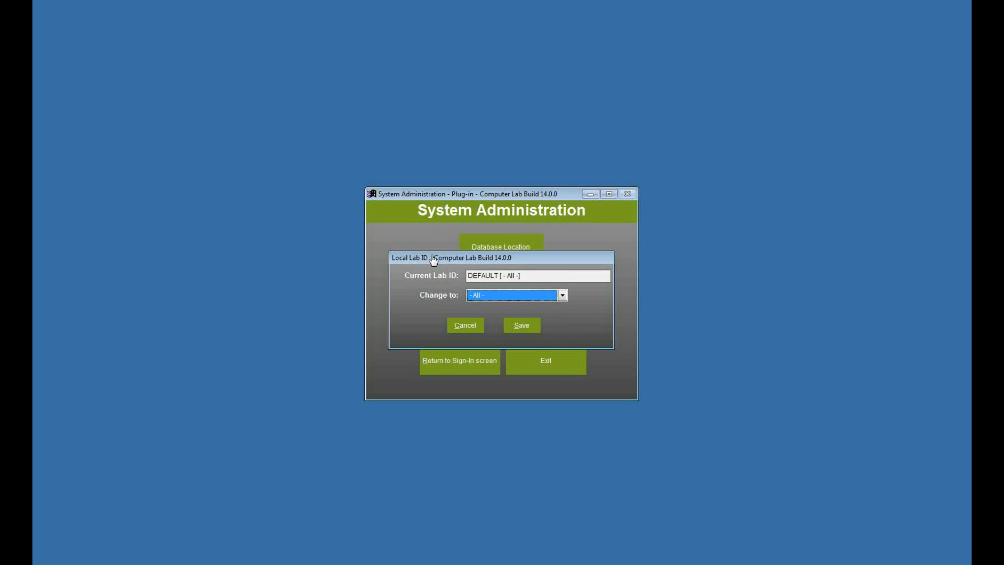
pyautogui.click(498, 296)
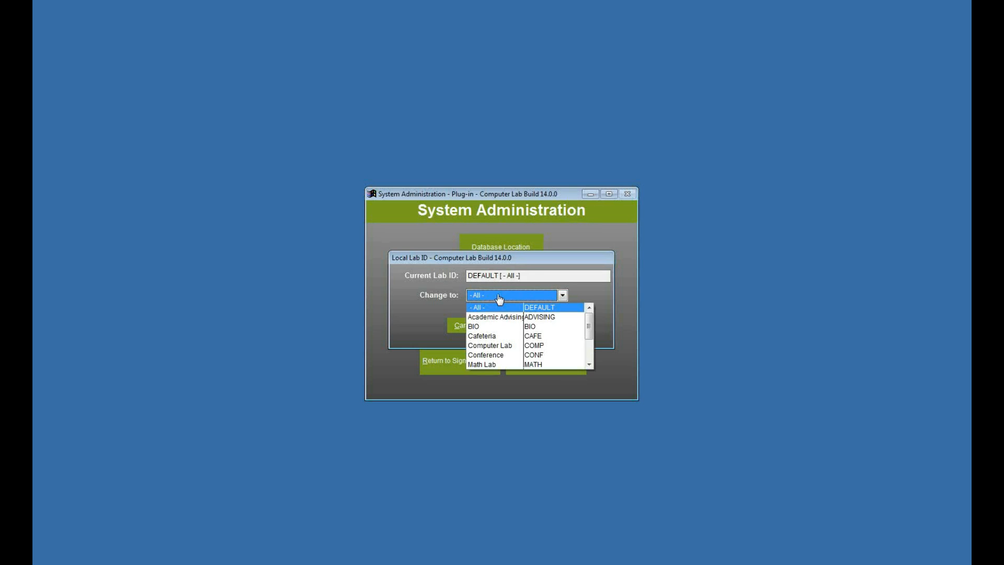
pyautogui.click(479, 261)
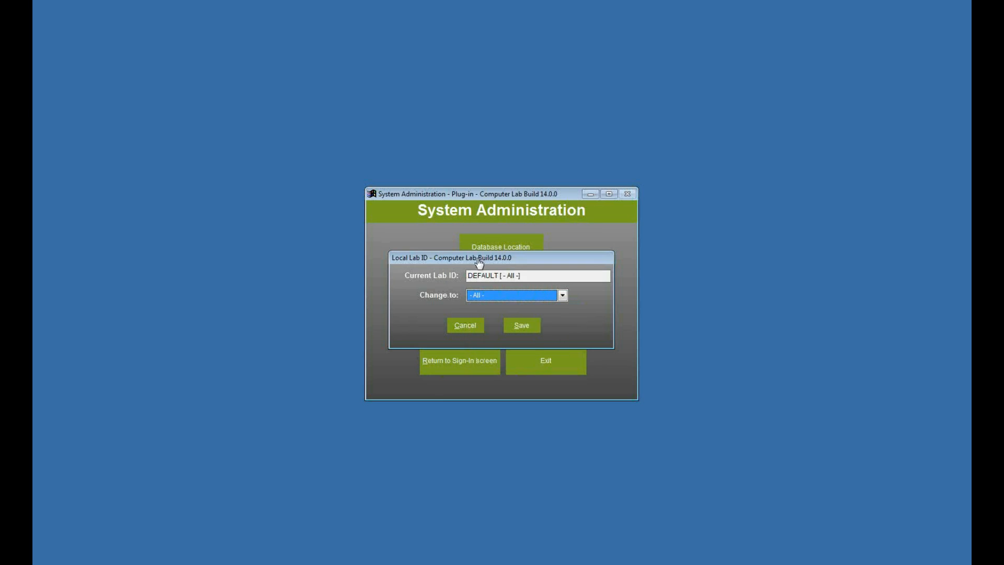
pyautogui.click(463, 328)
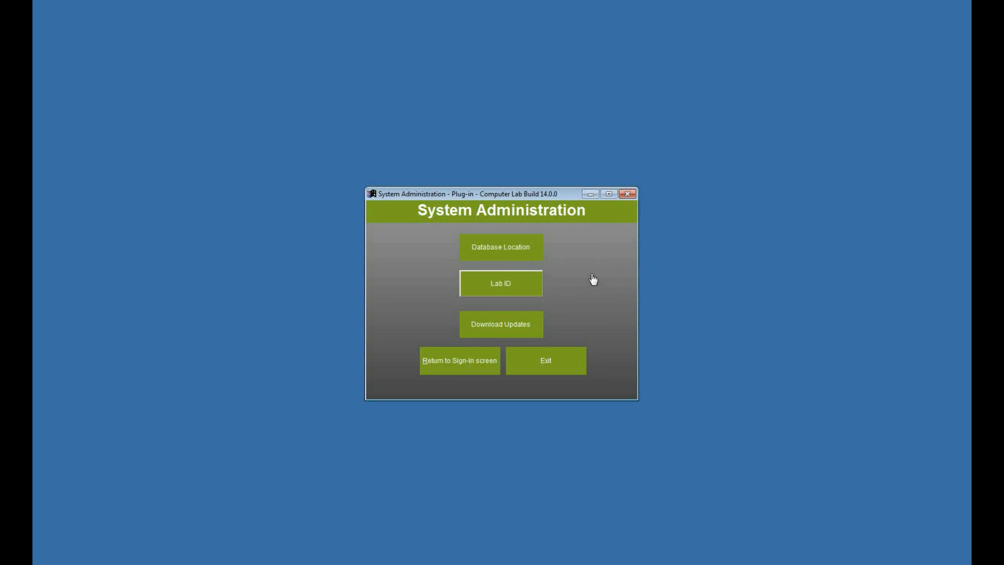
pyautogui.moveTo(555, 194); pyautogui.dragTo(547, 191)
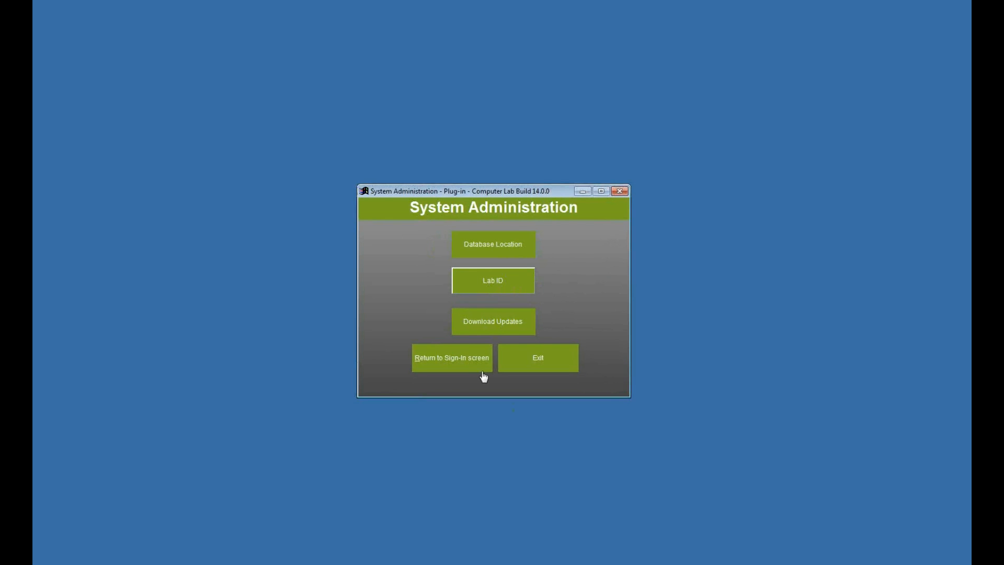
# Return from System Administration to the sign-in screen and sign in with the student's ID.
pyautogui.click(466, 366)
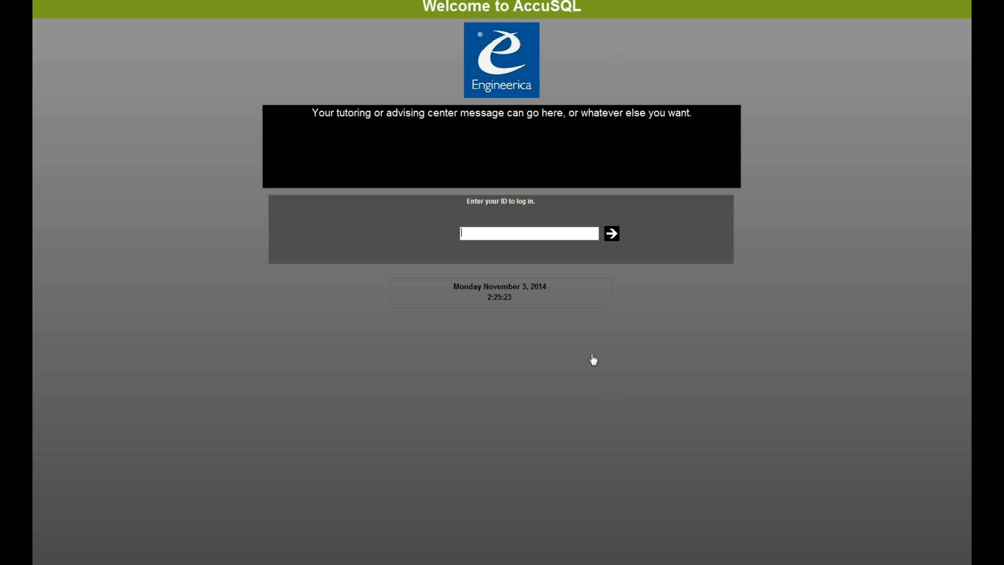
pyautogui.write('444444444')
pyautogui.press('Return')
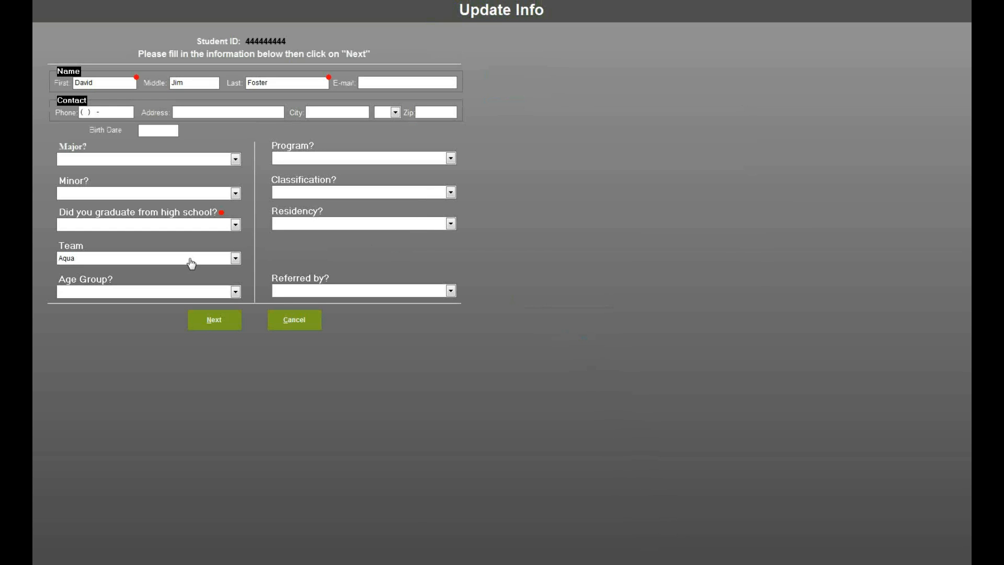
# Answer "Did you graduate from high school?" with Maybe and submit the student's updated information.
pyautogui.click(186, 229)
pyautogui.click(185, 230)
pyautogui.click(167, 246)
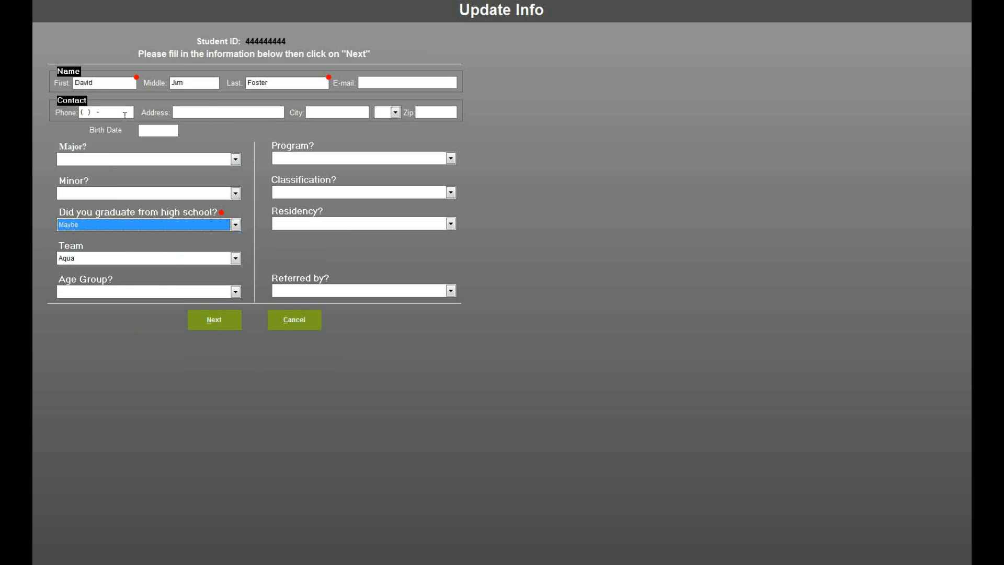
pyautogui.click(214, 320)
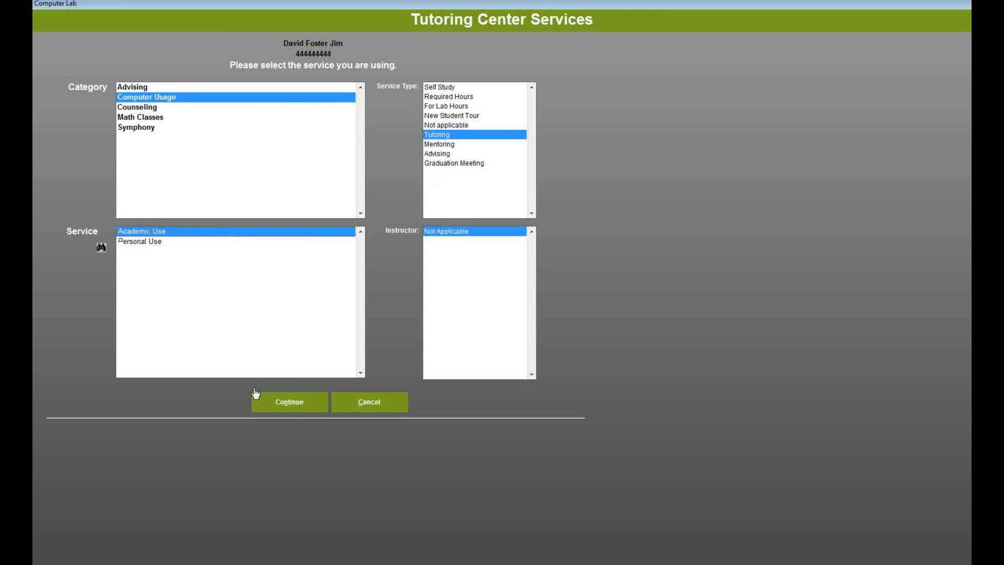
# Sign the student in for Academic Use under Computer Usage with the Tutoring service type, and sign the student out.
pyautogui.click(288, 403)
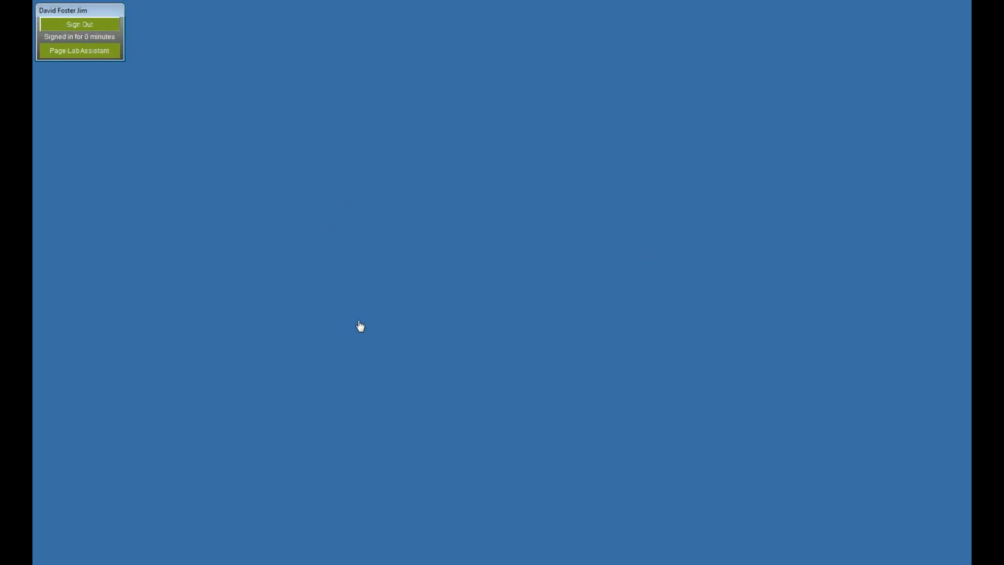
pyautogui.click(94, 32)
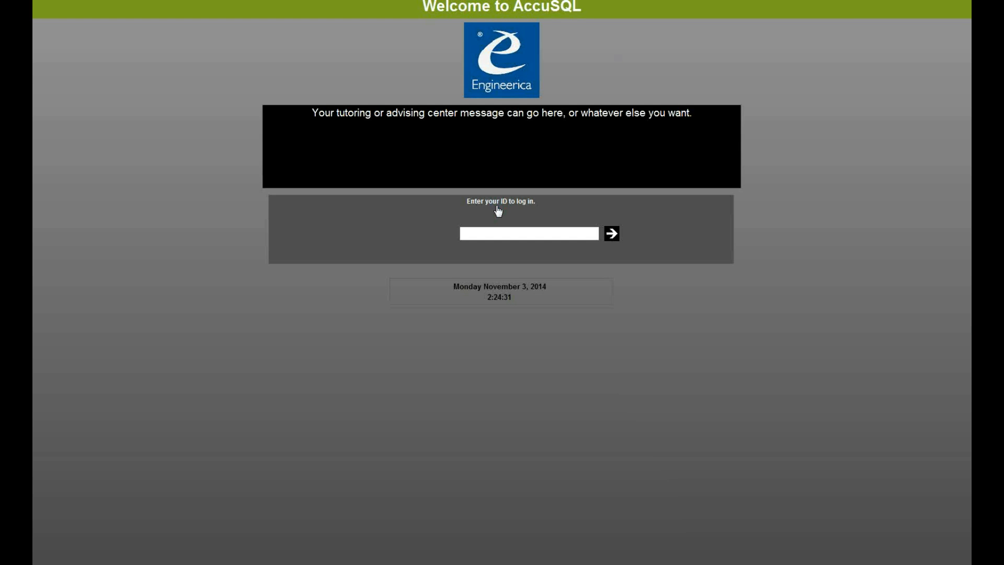
# Try to log in at the Computer Lab sign-in screen with the administrator's ID and account password.
pyautogui.click(510, 236)
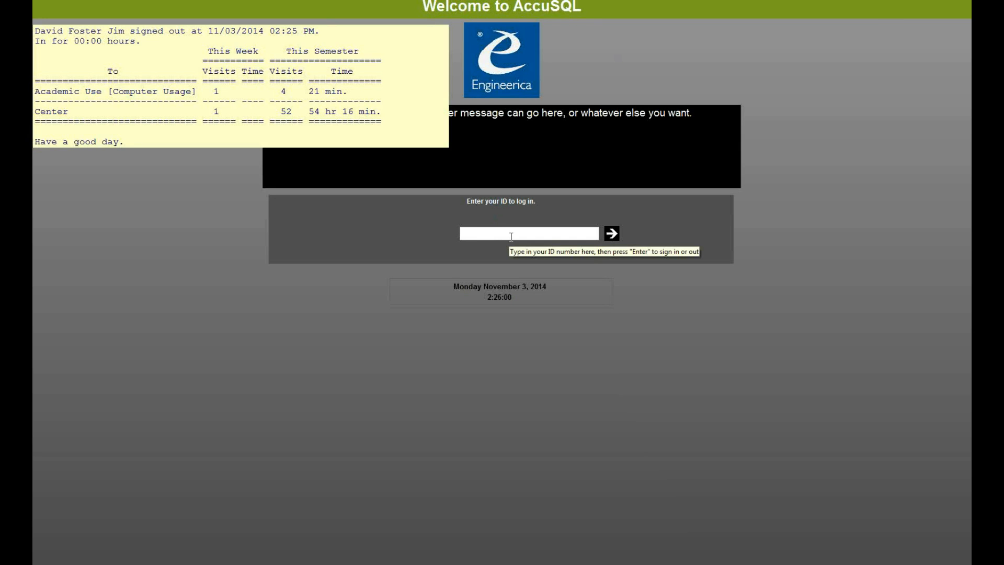
pyautogui.write('111111111')
pyautogui.press('Return')
pyautogui.write('***')
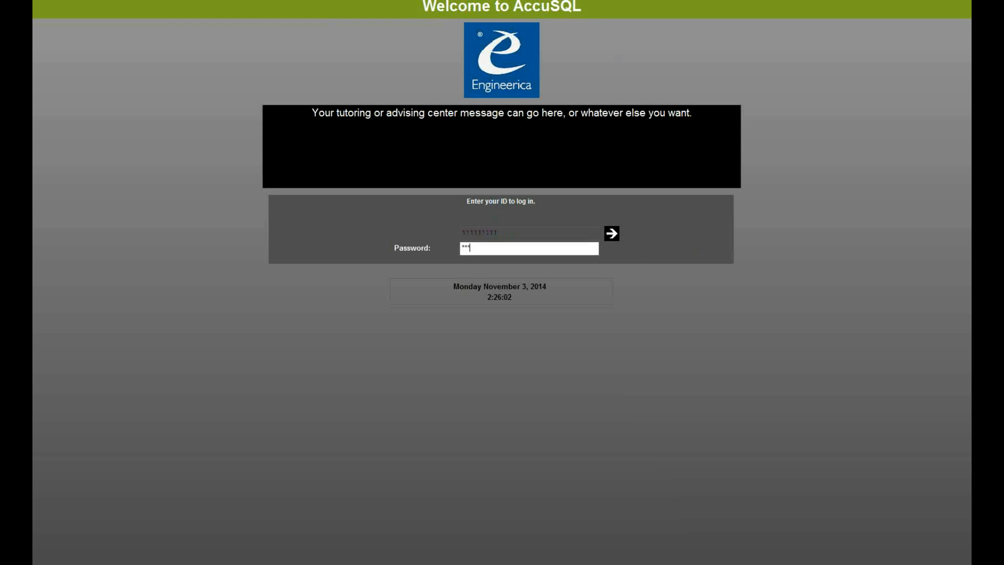
pyautogui.write('**')
pyautogui.press('Return')
pyautogui.click(603, 355)
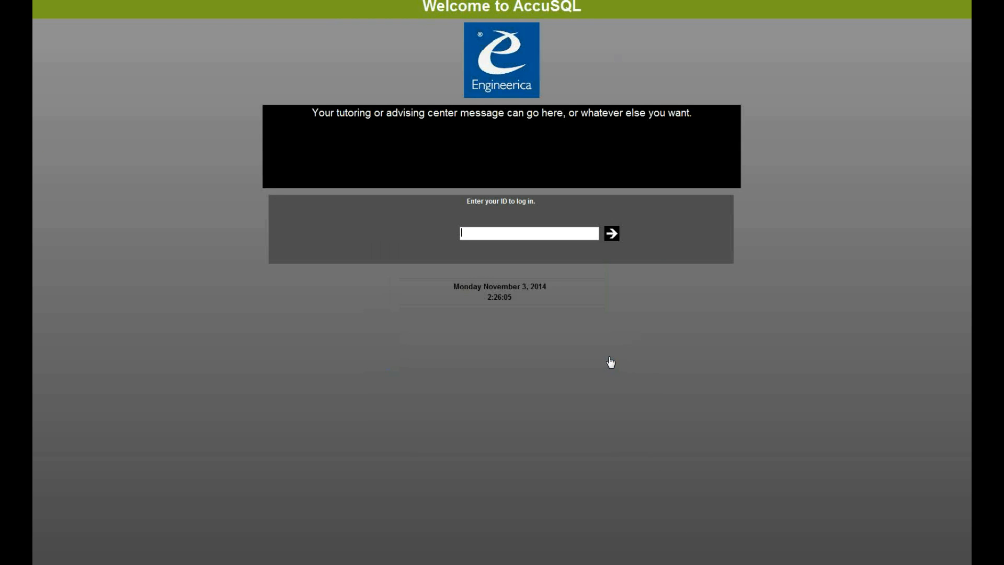
# Log in with the administrator's ID and account password and exit the Computer Lab software.
pyautogui.write('11111111')
pyautogui.press('Return')
pyautogui.write('1')
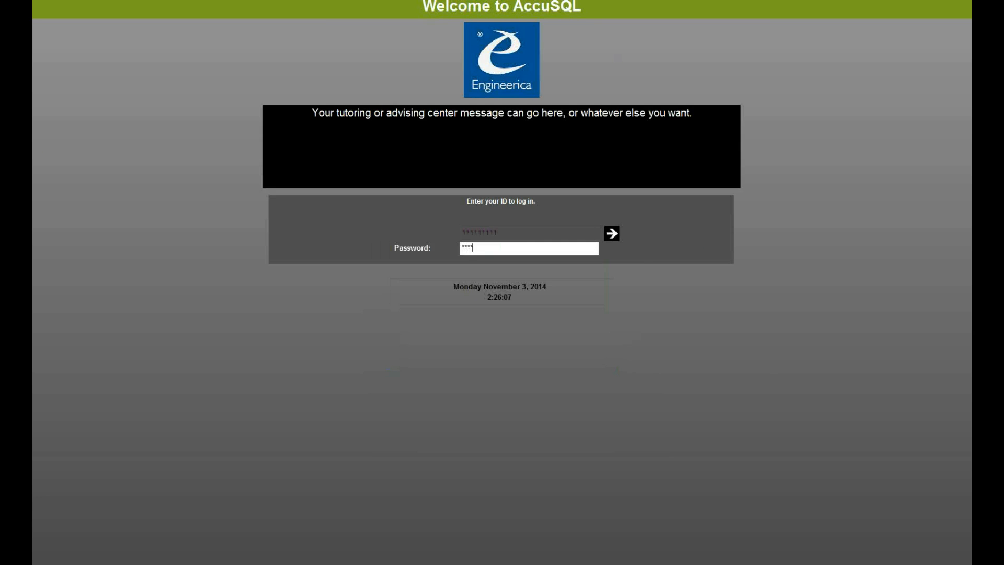
pyautogui.press('Return')
pyautogui.click(534, 358)
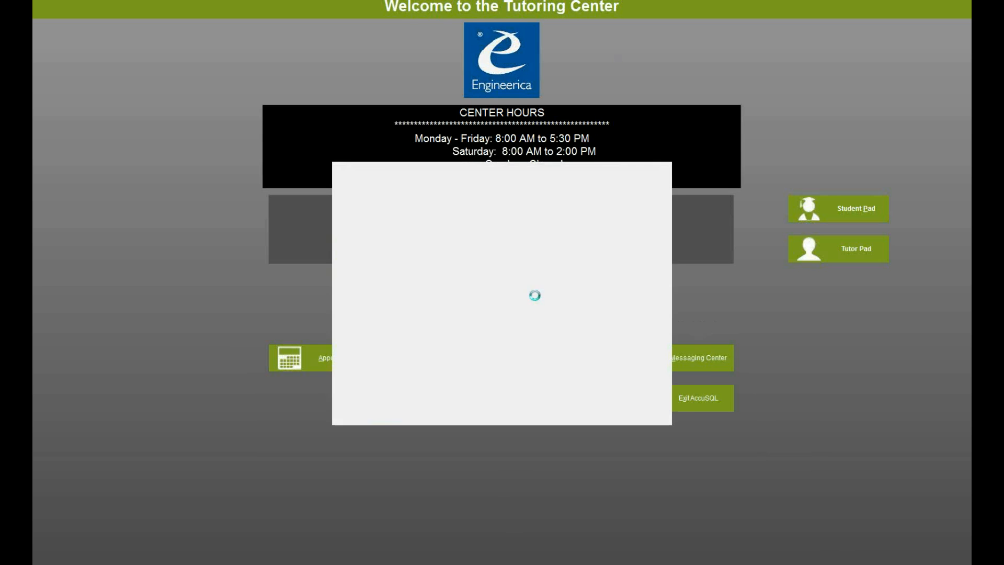
# Log in to the main AccuSQL 2015 System Administration with the administrator's ID and account password, dismissing the default-credentials warning.
pyautogui.click(599, 340)
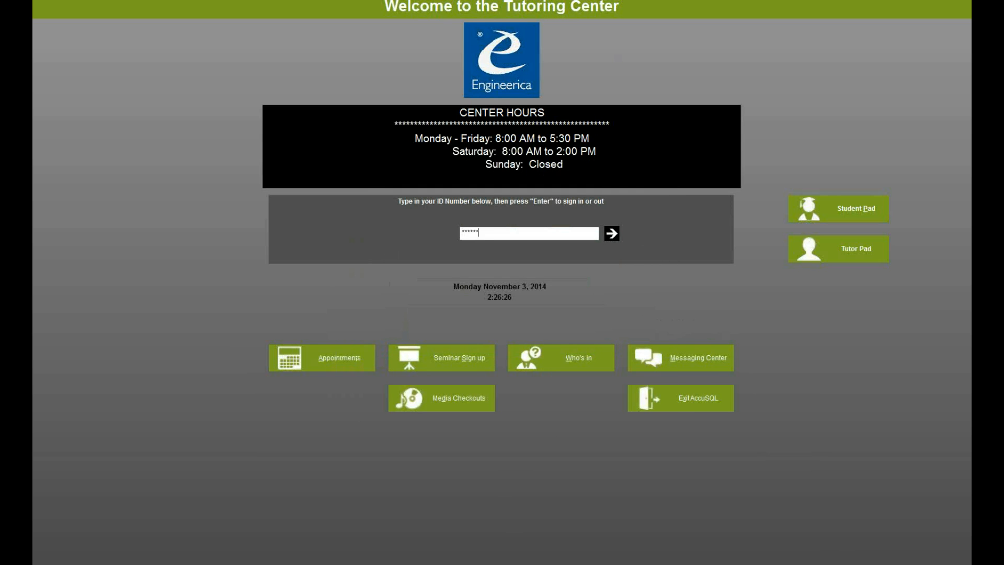
pyautogui.press('Return')
pyautogui.press('Return')
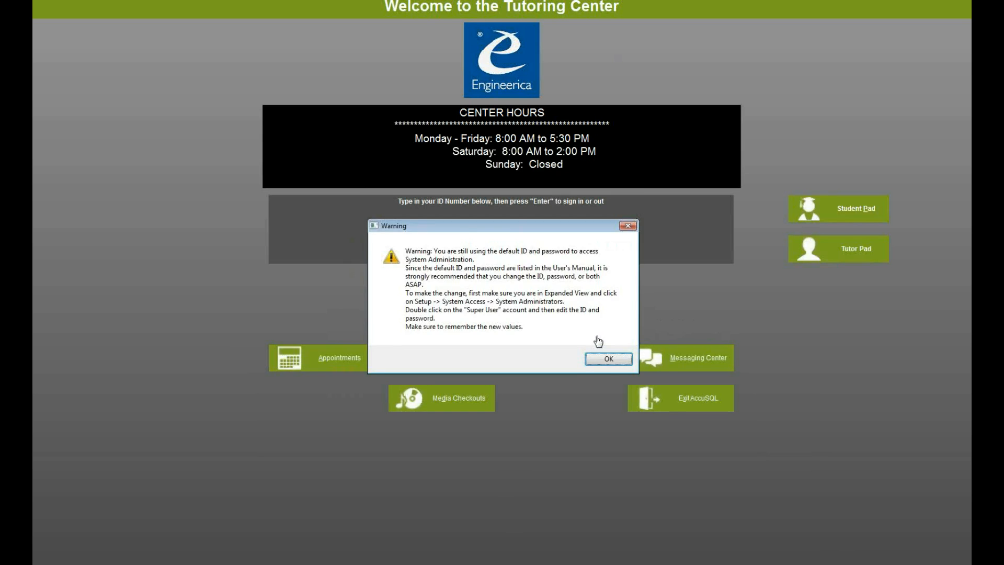
pyautogui.click(611, 361)
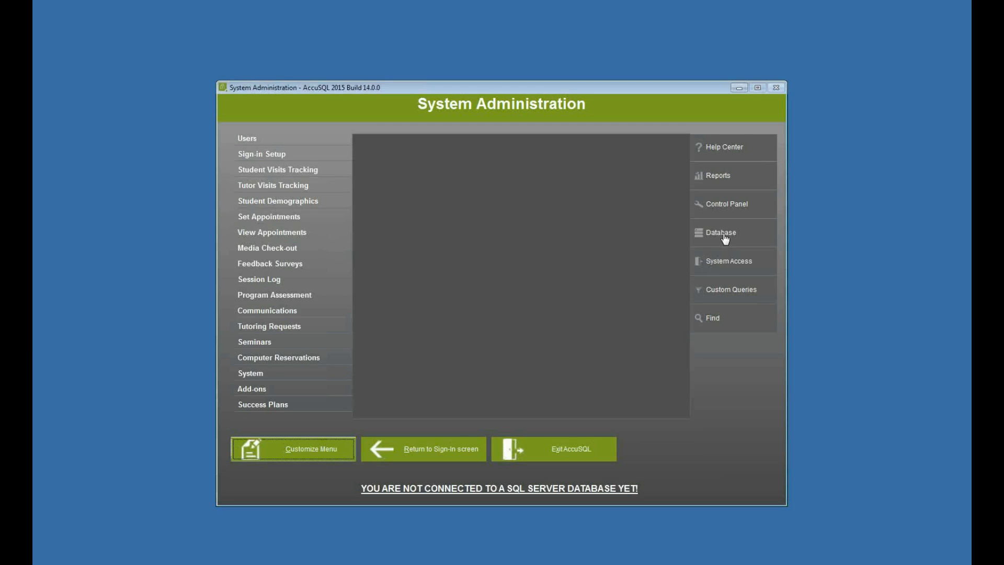
# Open the Database Location settings and set the SQL server to engserver,60558\SQLexpress.
pyautogui.click(720, 234)
pyautogui.click(531, 174)
pyautogui.click(375, 201)
pyautogui.click(384, 244)
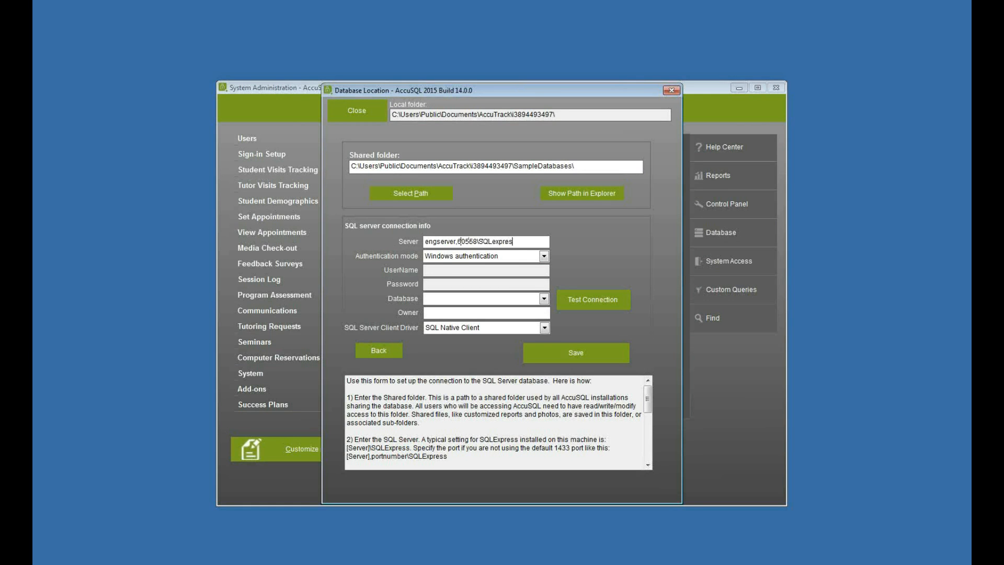
# Set SQL server authentication with the user name sa and enter the account password.
pyautogui.click(450, 258)
pyautogui.click(442, 276)
pyautogui.click(436, 271)
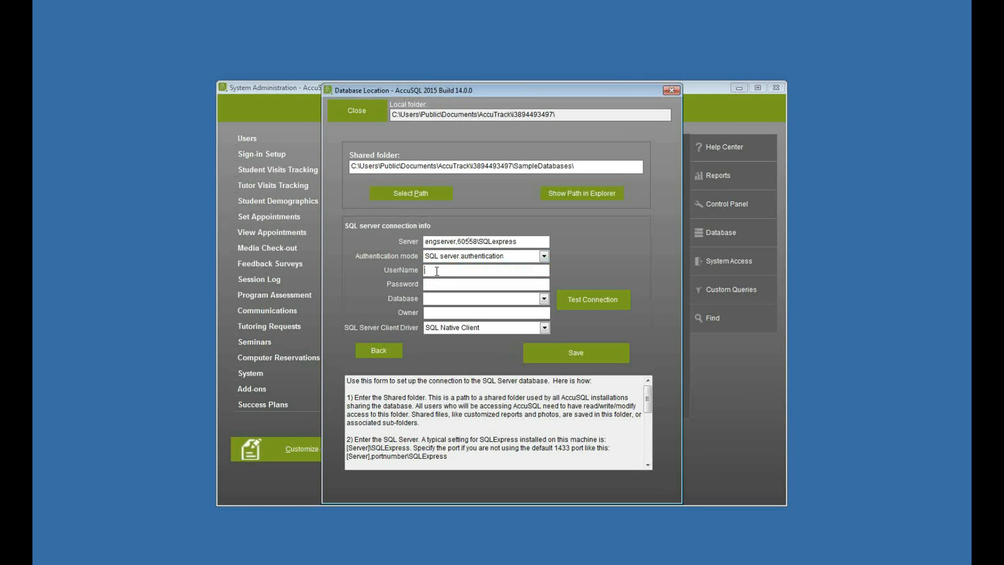
pyautogui.write('sa')
pyautogui.press('Tab')
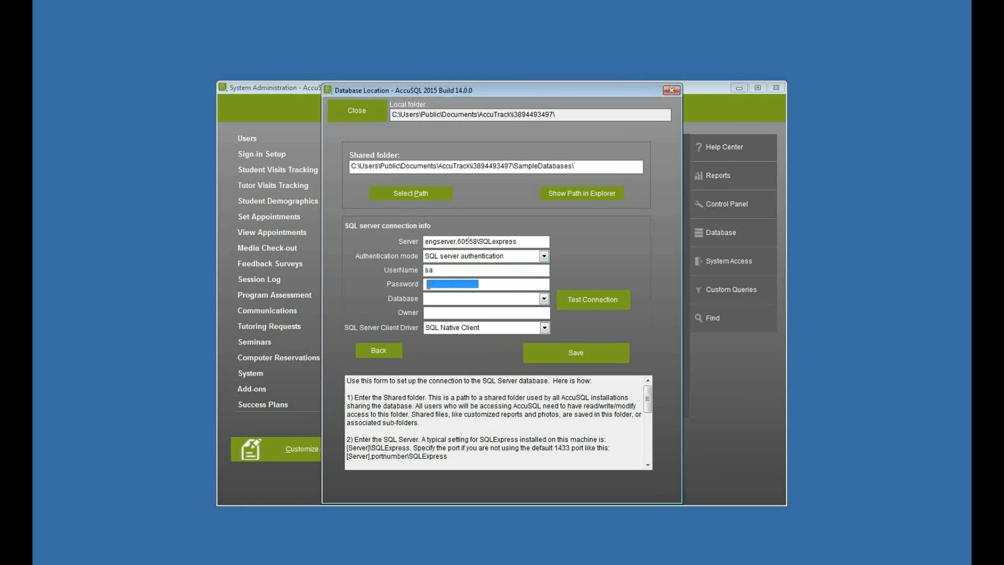
pyautogui.write('***')
# Select the AccuSQL13TESTING database and test the SQL Server connection.
pyautogui.click(544, 300)
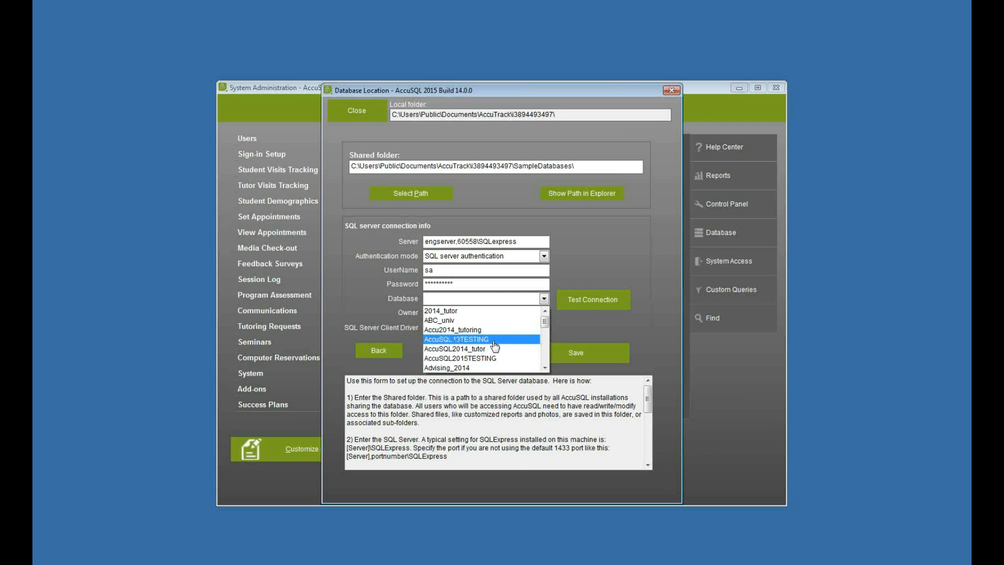
pyautogui.click(494, 341)
pyautogui.click(575, 305)
pyautogui.click(532, 320)
# Save the SQL Server connection settings and close the Database Location form.
pyautogui.click(568, 355)
pyautogui.click(599, 335)
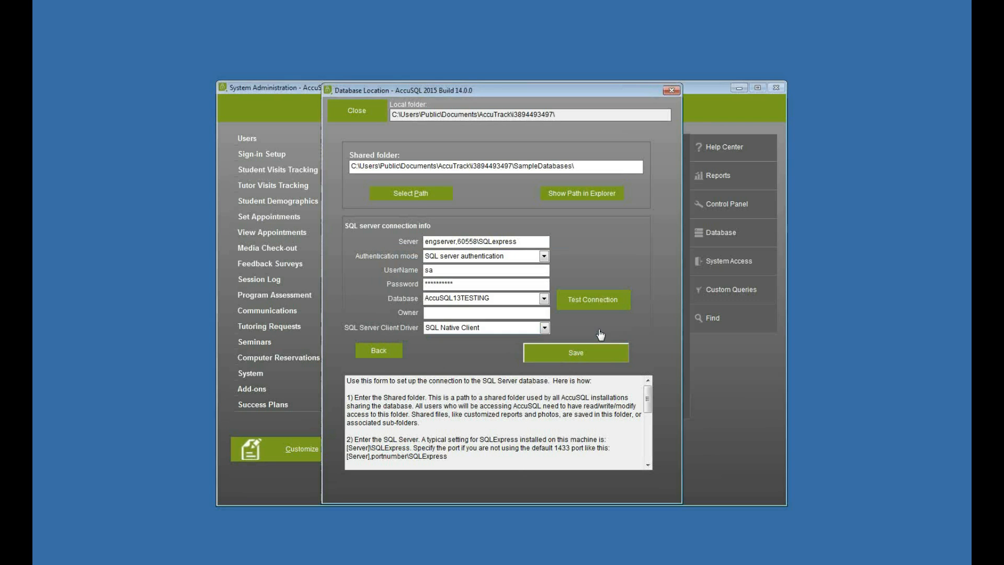
pyautogui.click(360, 118)
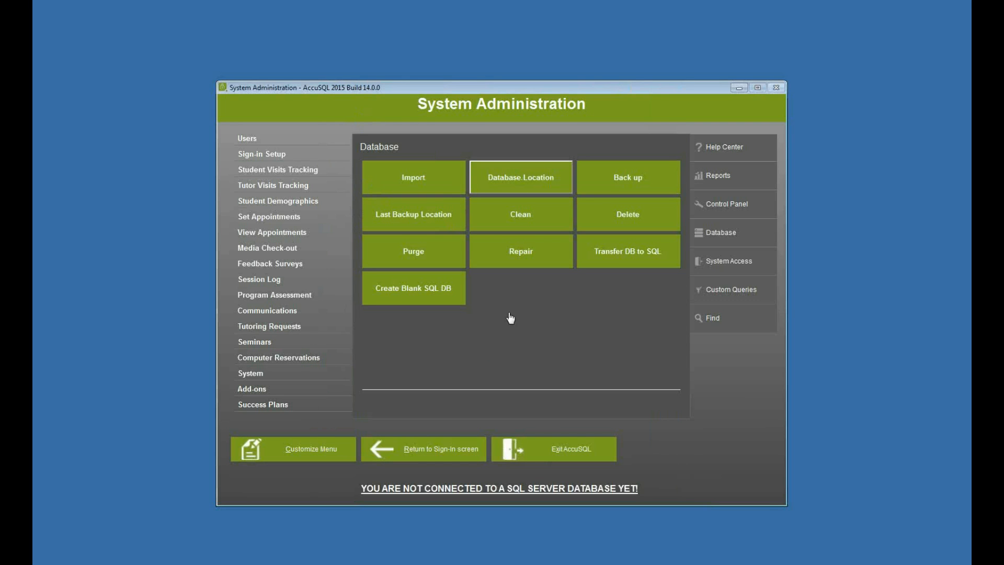
# Exit AccuSQL, cancelling the database backup and closing its window.
pyautogui.click(559, 450)
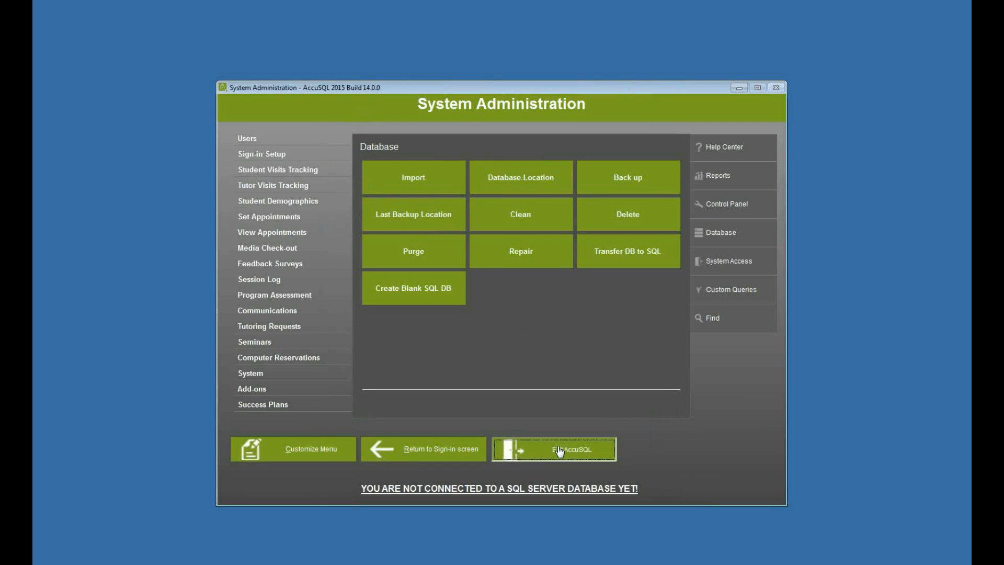
pyautogui.click(494, 328)
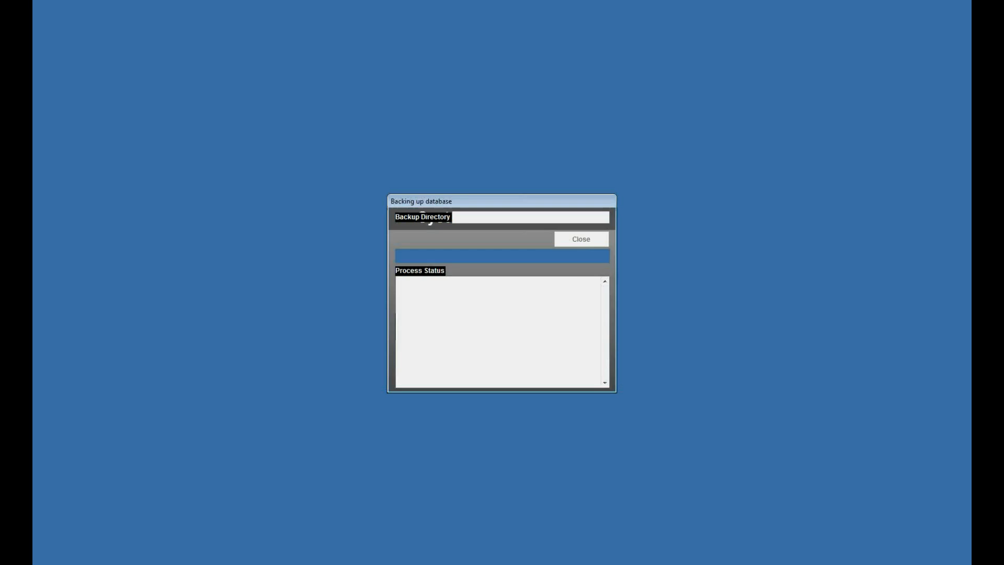
pyautogui.click(543, 324)
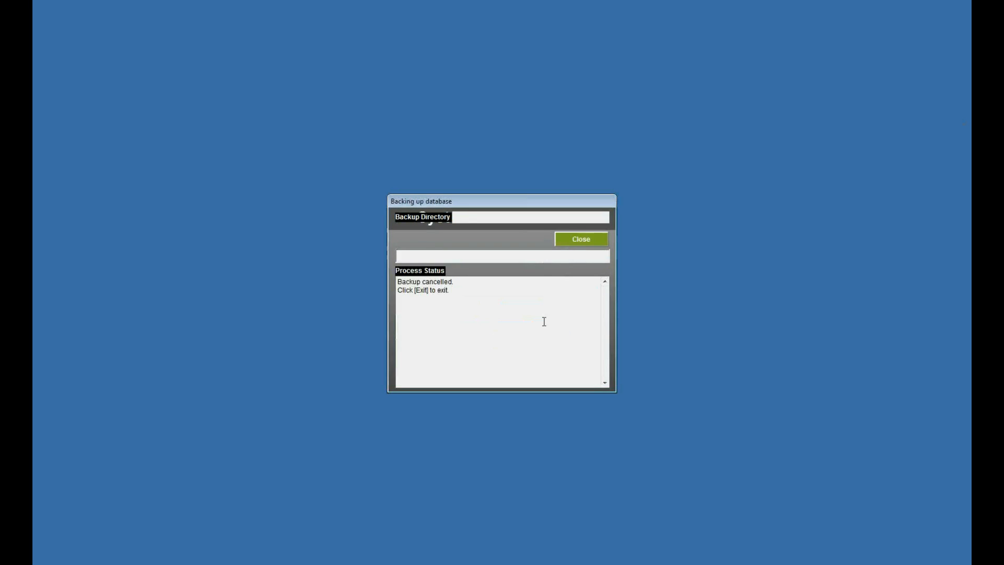
pyautogui.click(584, 240)
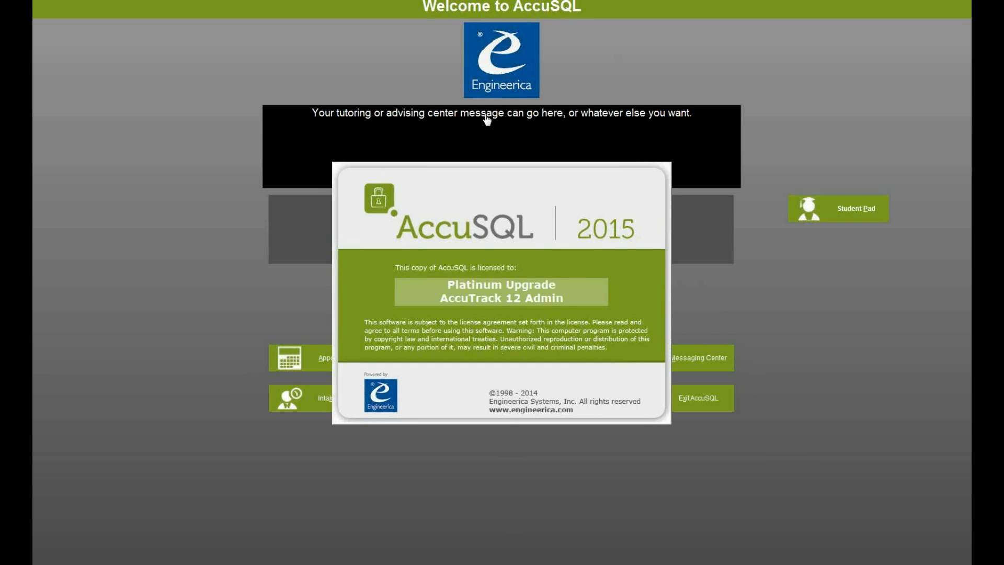
# Log in again to the restarted AccuSQL 2015 with the administrator's ID and account password.
pyautogui.click(588, 342)
pyautogui.write('11111111')
pyautogui.press('Return')
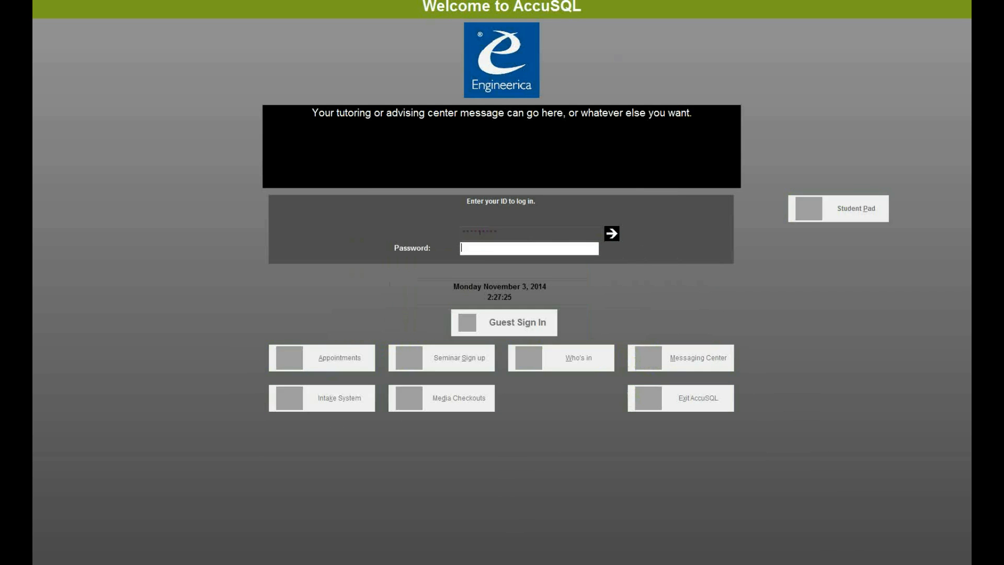
pyautogui.press('Return')
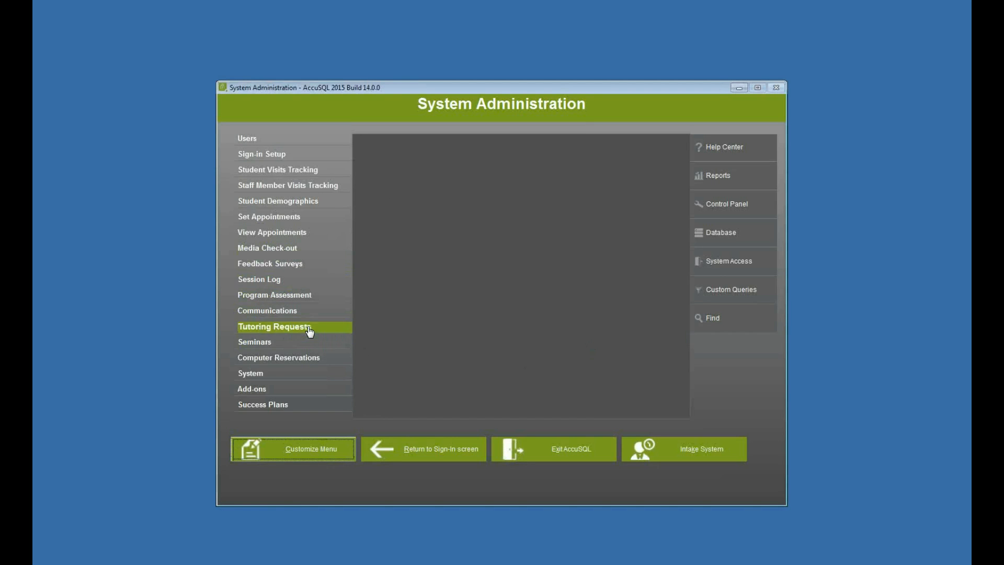
# In the Computer Lab Options of Add-ons Setup, enable log-out after 10 minutes of inactivity, then save and close.
pyautogui.click(260, 390)
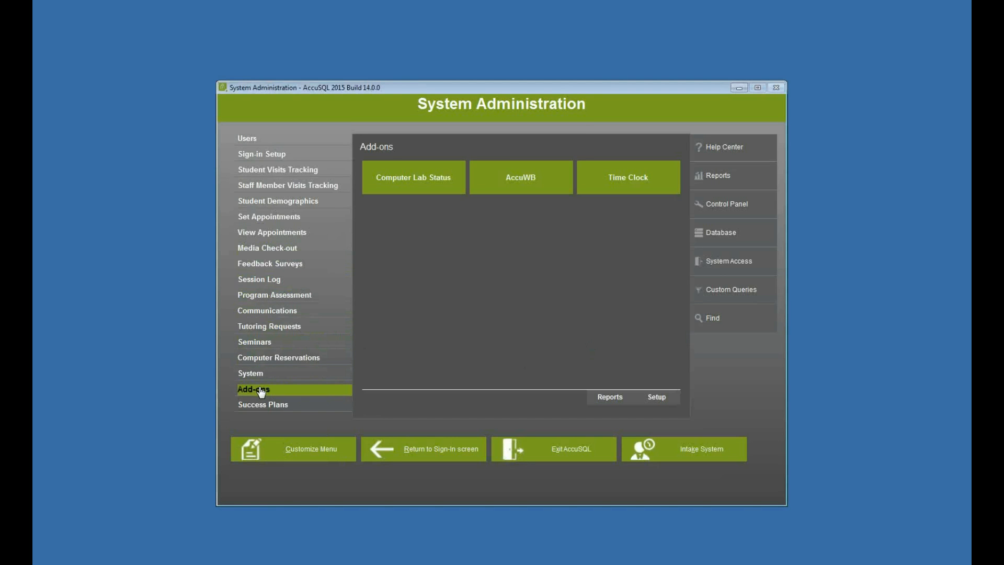
pyautogui.click(664, 398)
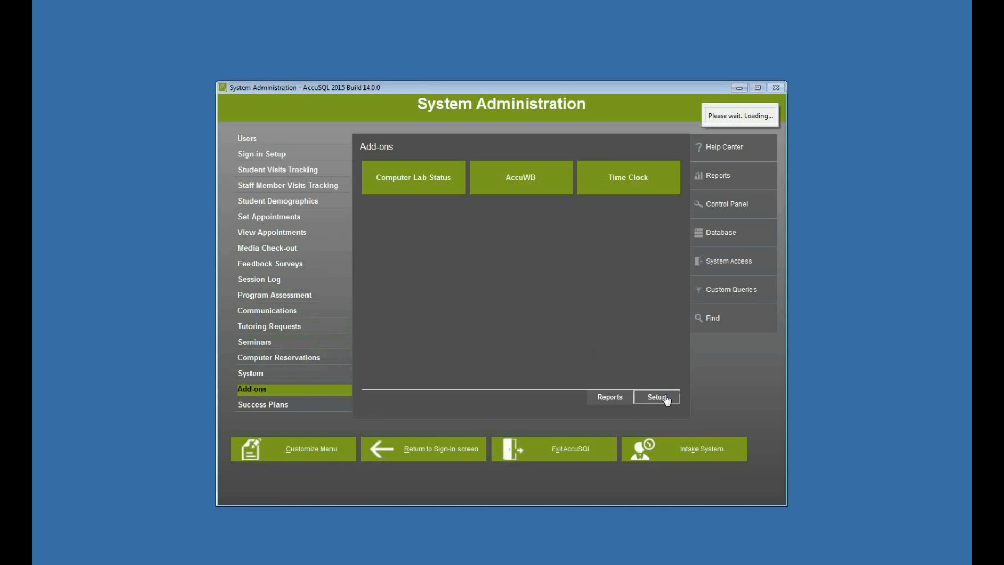
pyautogui.click(251, 127)
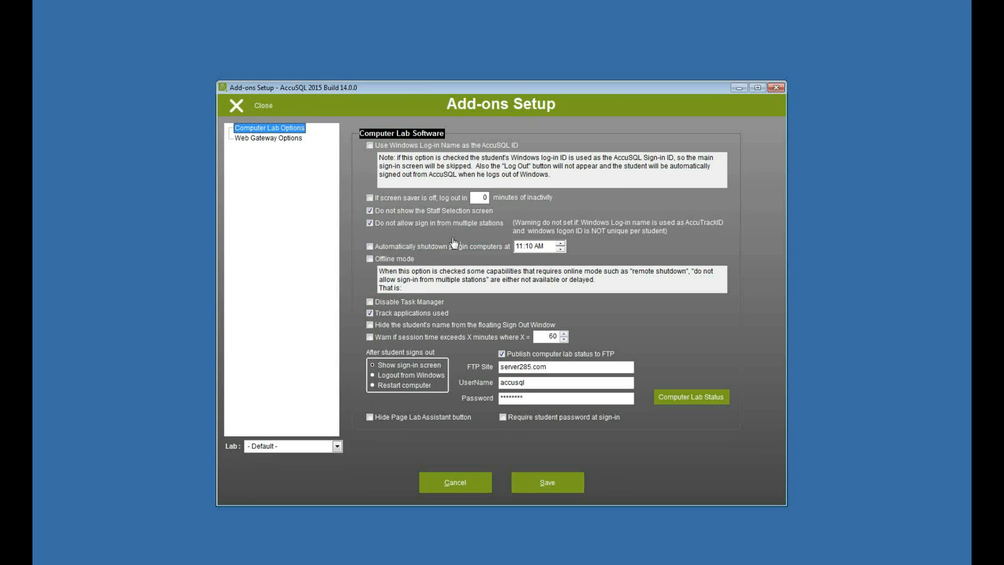
pyautogui.click(462, 200)
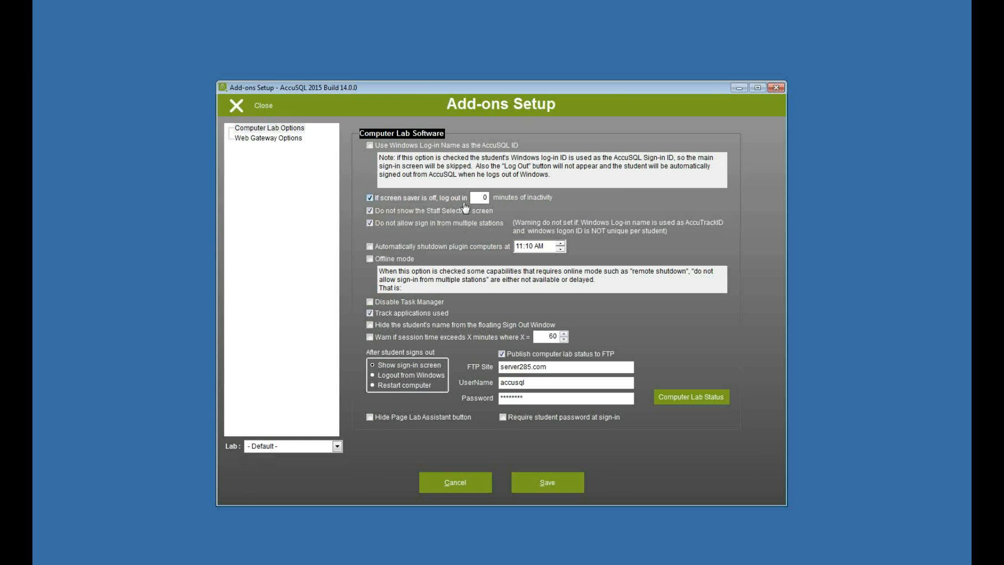
pyautogui.doubleClick(484, 197)
pyautogui.write('1')
pyautogui.click(542, 487)
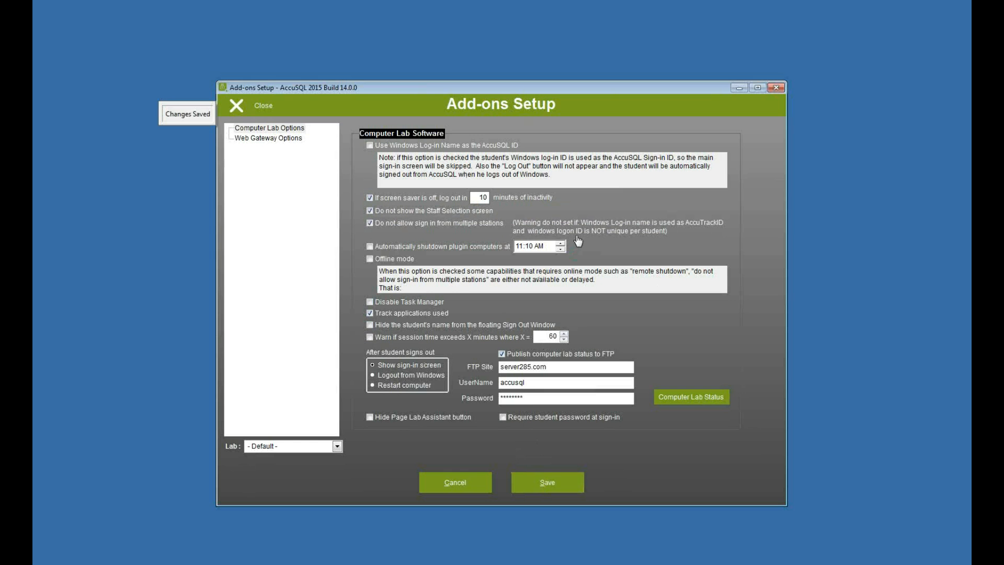
pyautogui.click(264, 107)
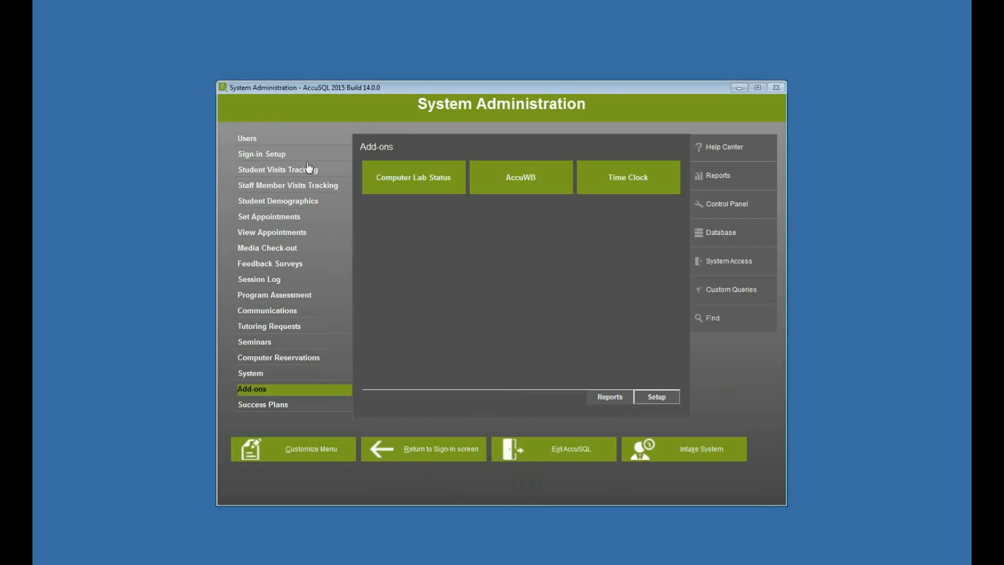
# Check the lab availability of the Academic Use and Personal Use activities under the Computer Usage category in Sign-in Setup.
pyautogui.click(264, 154)
pyautogui.click(418, 176)
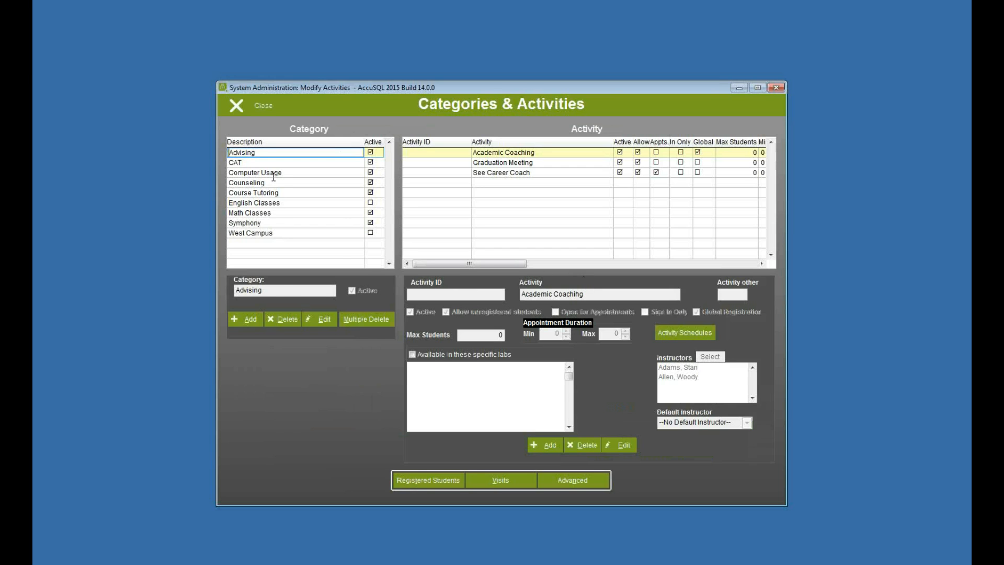
pyautogui.click(275, 173)
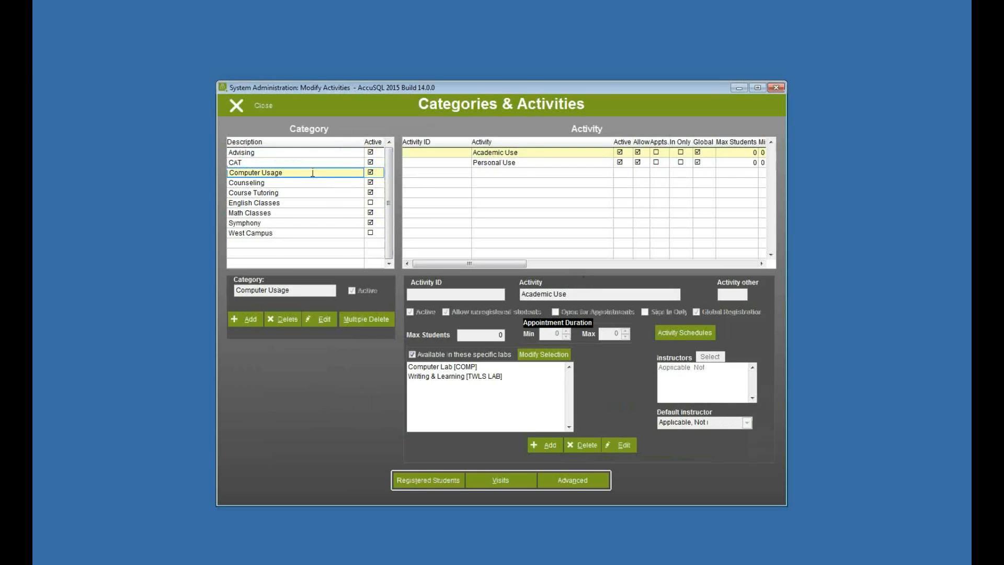
pyautogui.click(499, 152)
pyautogui.click(499, 163)
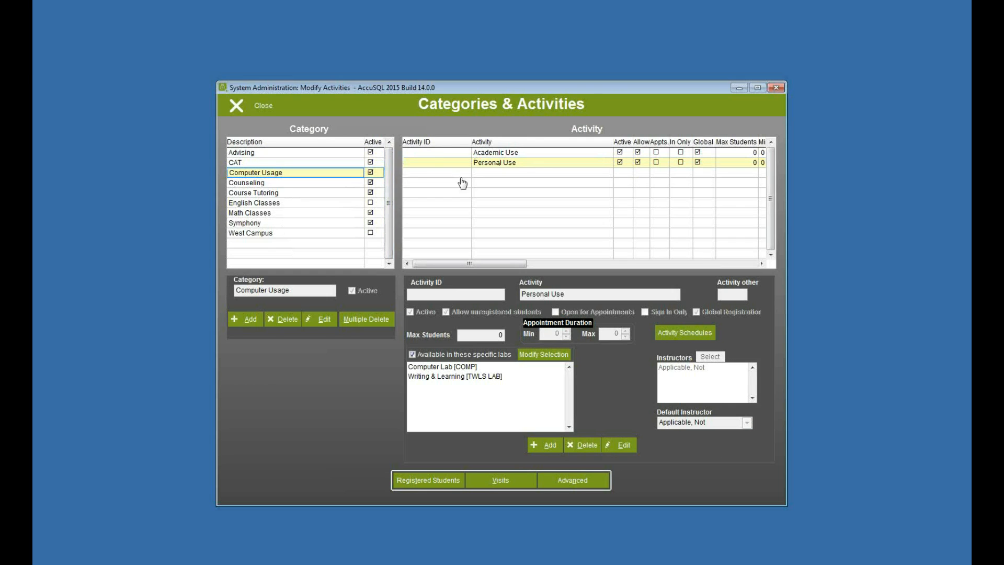
# Compare the specific labs assigned to Academic Use and Personal Use in the Computer Usage category, and close Categories & Activities.
pyautogui.click(505, 153)
pyautogui.click(505, 163)
pyautogui.click(505, 153)
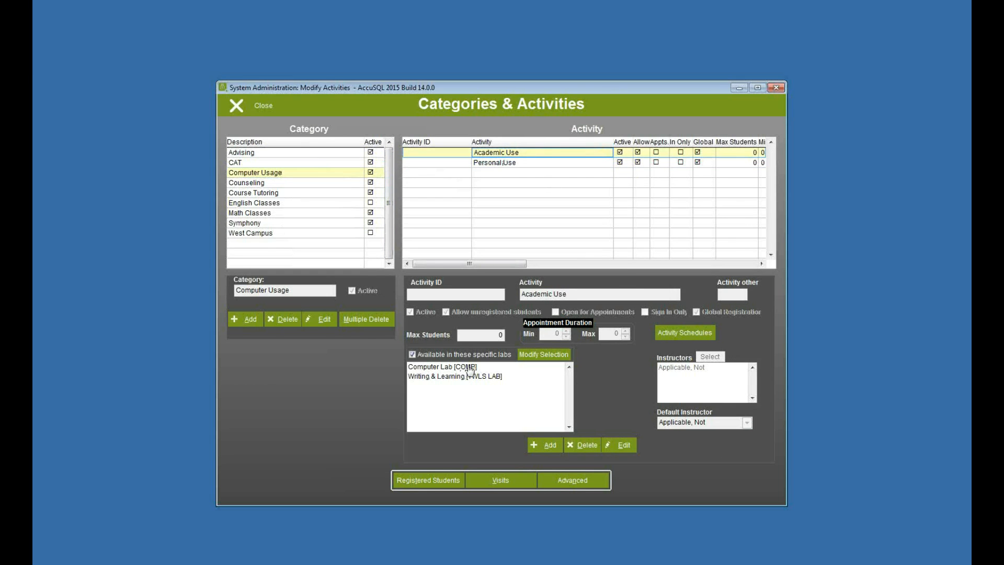
pyautogui.click(542, 161)
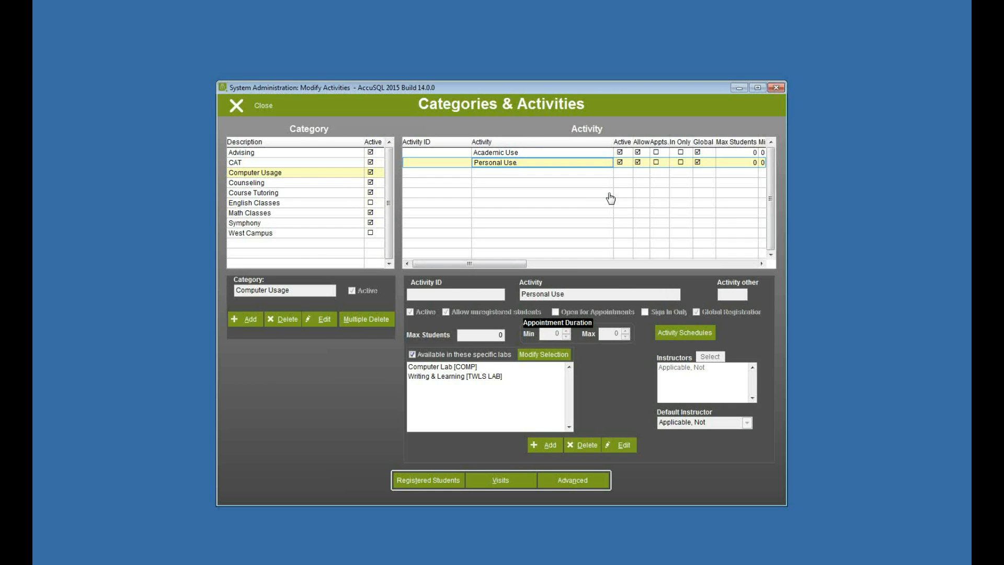
pyautogui.click(278, 170)
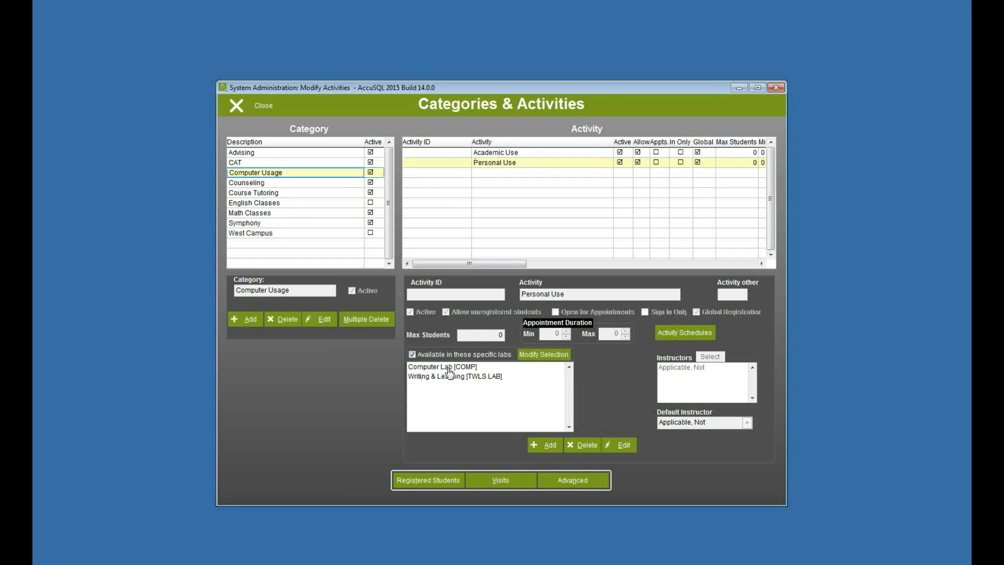
pyautogui.click(307, 172)
pyautogui.click(526, 153)
pyautogui.click(522, 163)
pyautogui.click(307, 173)
pyautogui.click(265, 107)
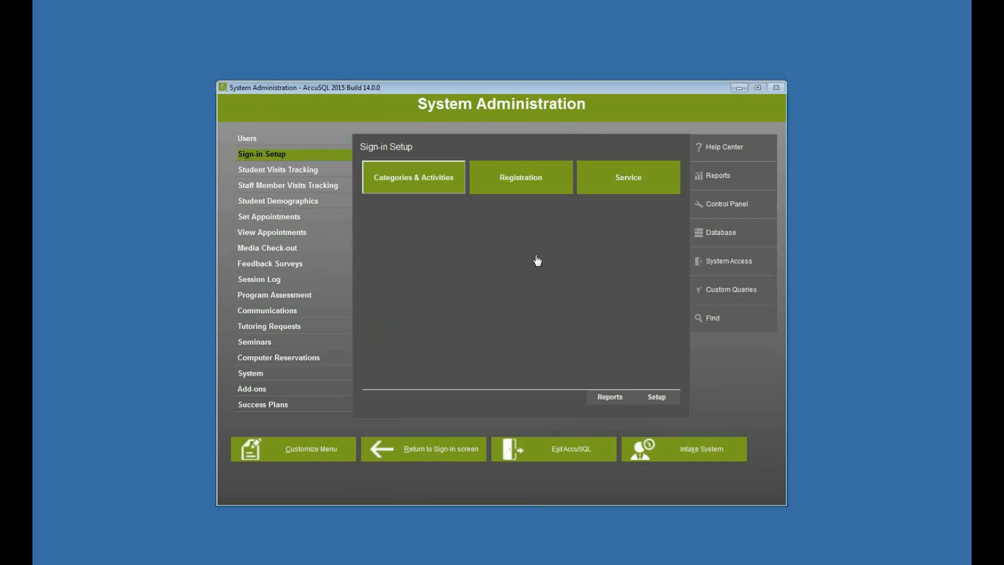
# Review the shared folder and SQL Server connection info in the Database Location settings, and close them without saving.
pyautogui.click(712, 241)
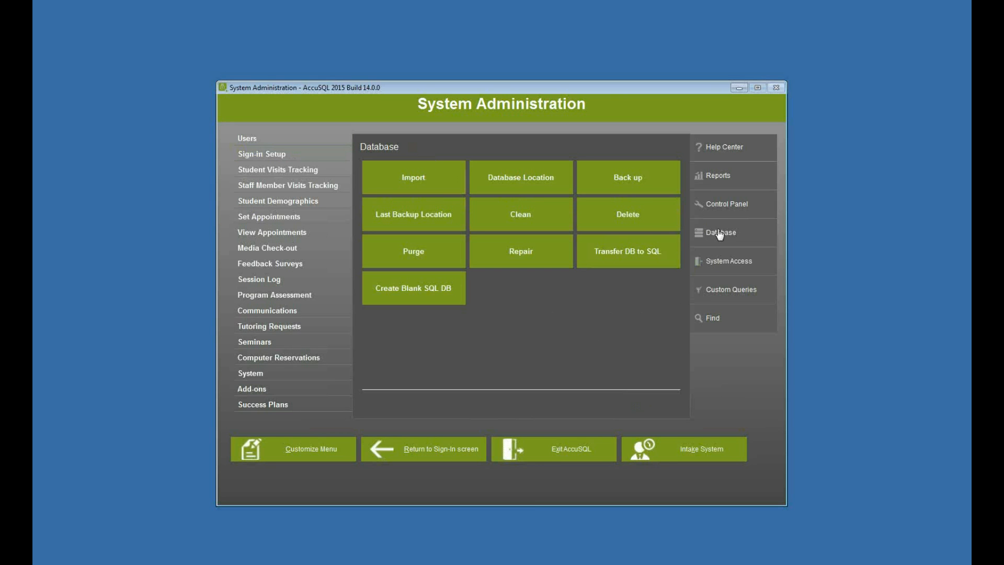
pyautogui.click(534, 178)
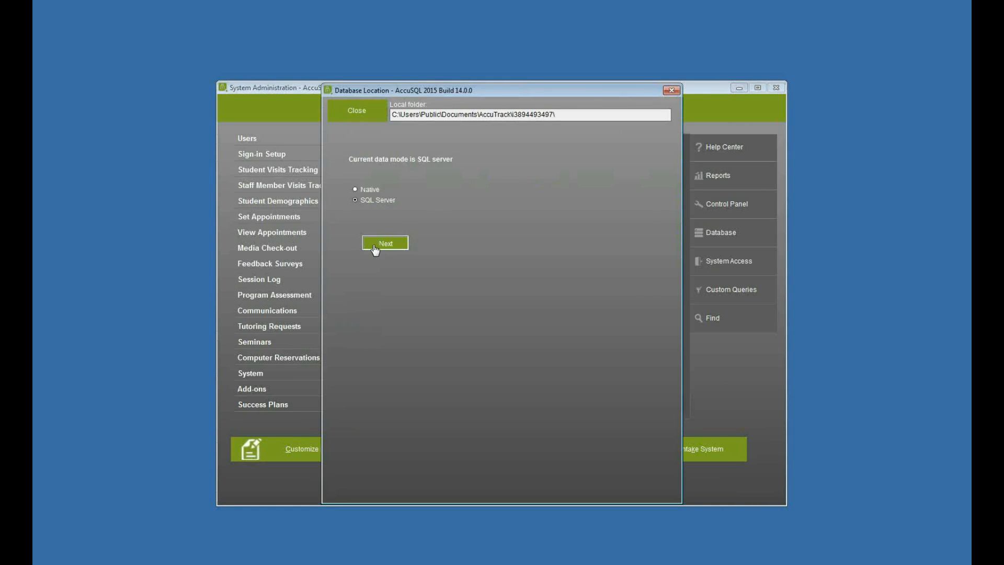
pyautogui.click(374, 246)
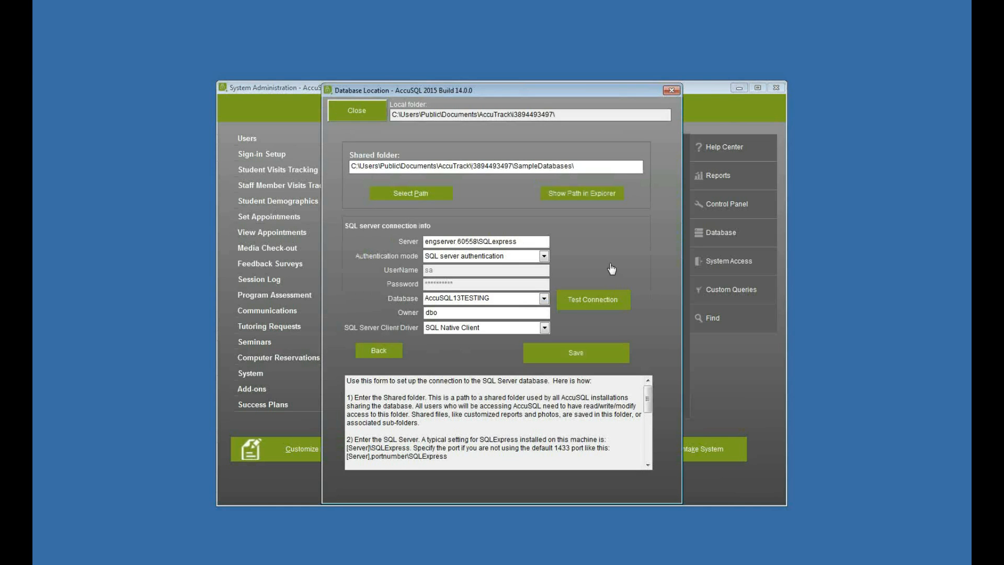
pyautogui.click(357, 111)
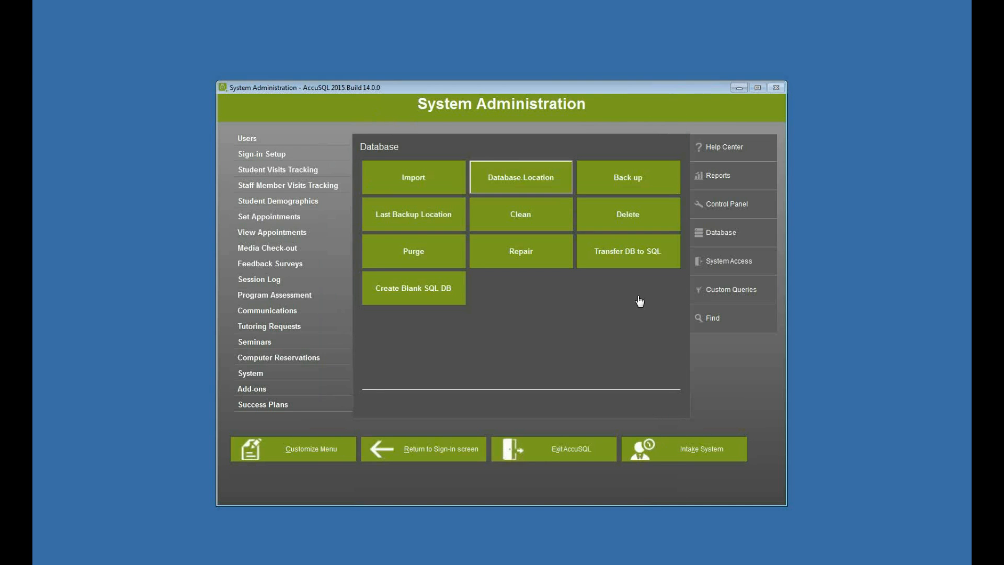